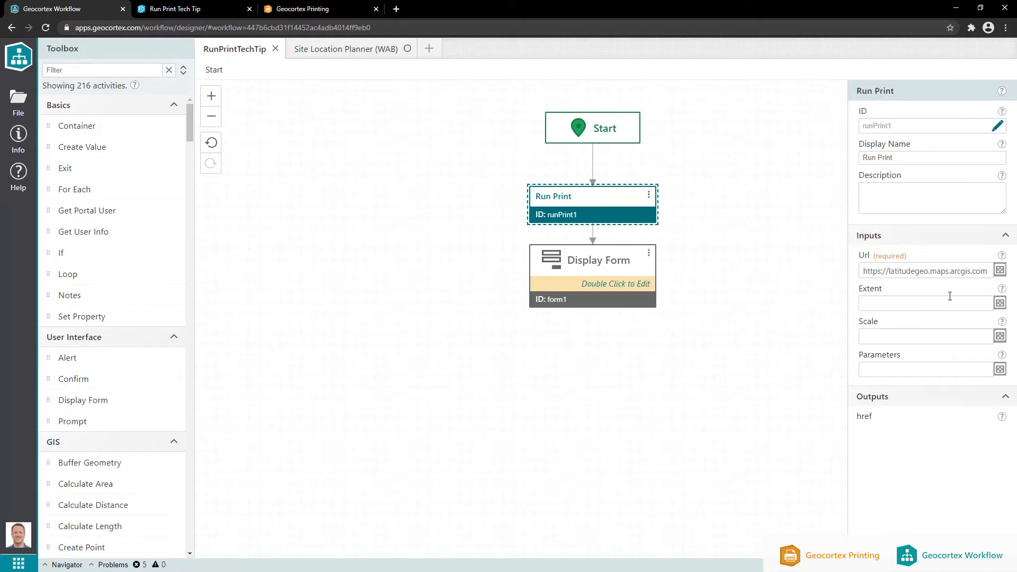
- Examine the full Url value of the Run Print activity in the input editor, close it unchanged, and check the Extent input
{"action": "left_click", "coordinate": [1000, 270]}
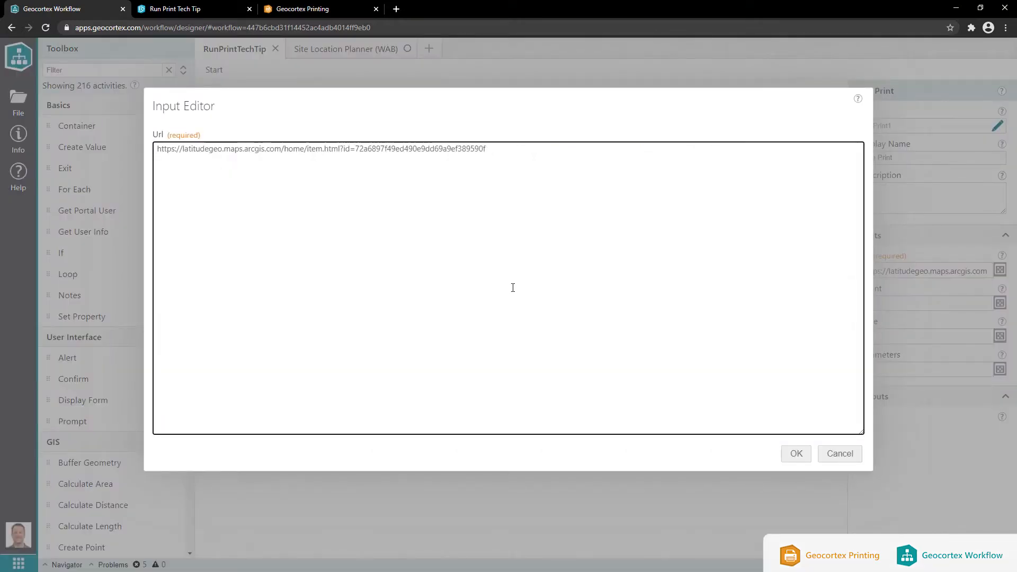
{"action": "key", "text": "ctrl+a"}
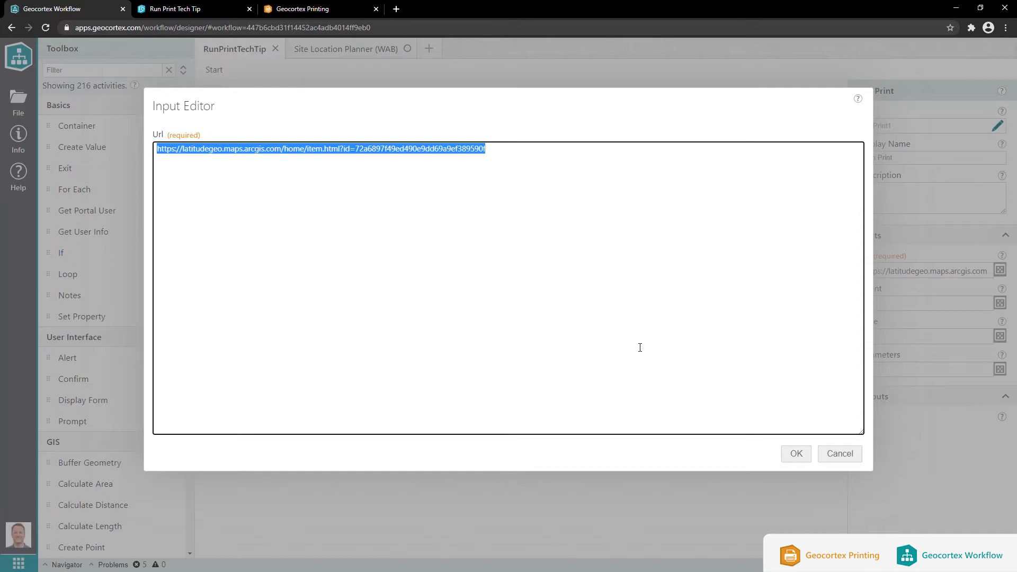
{"action": "left_click", "coordinate": [824, 455]}
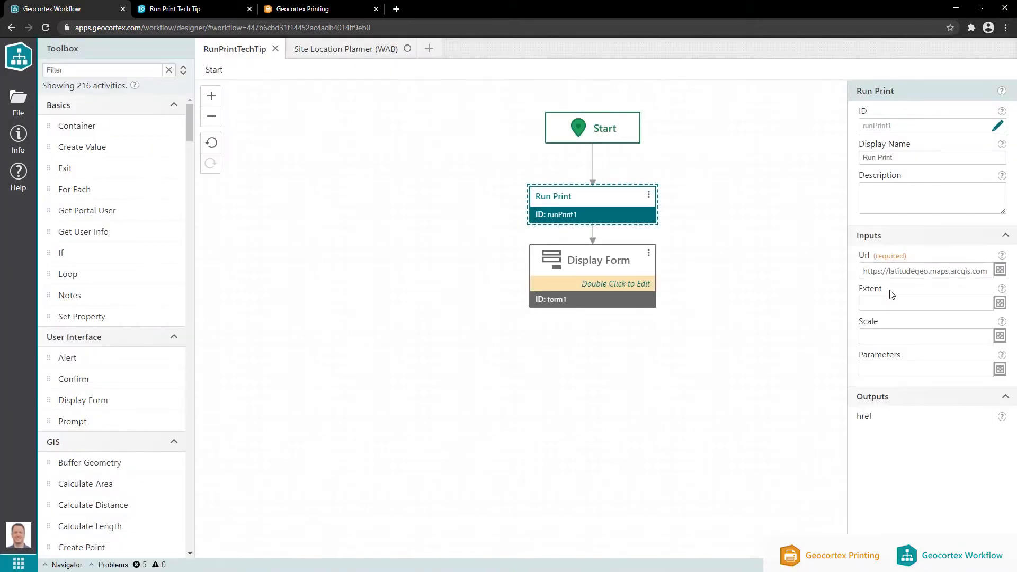
{"action": "left_click", "coordinate": [890, 293]}
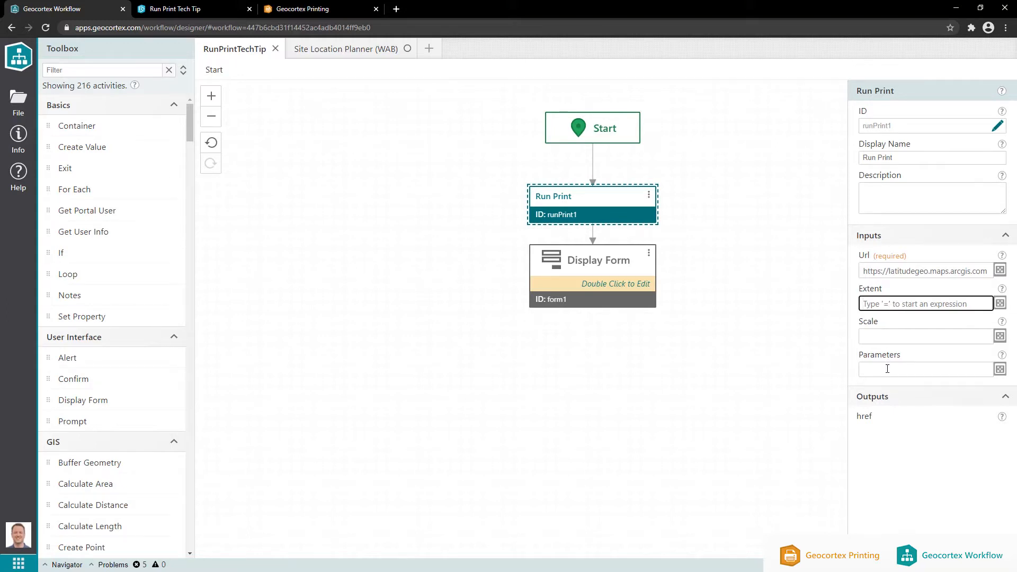
- Open the help page for the Run Print activity and read through its Url, Extent, Scale and Parameters inputs
{"action": "left_click", "coordinate": [650, 196]}
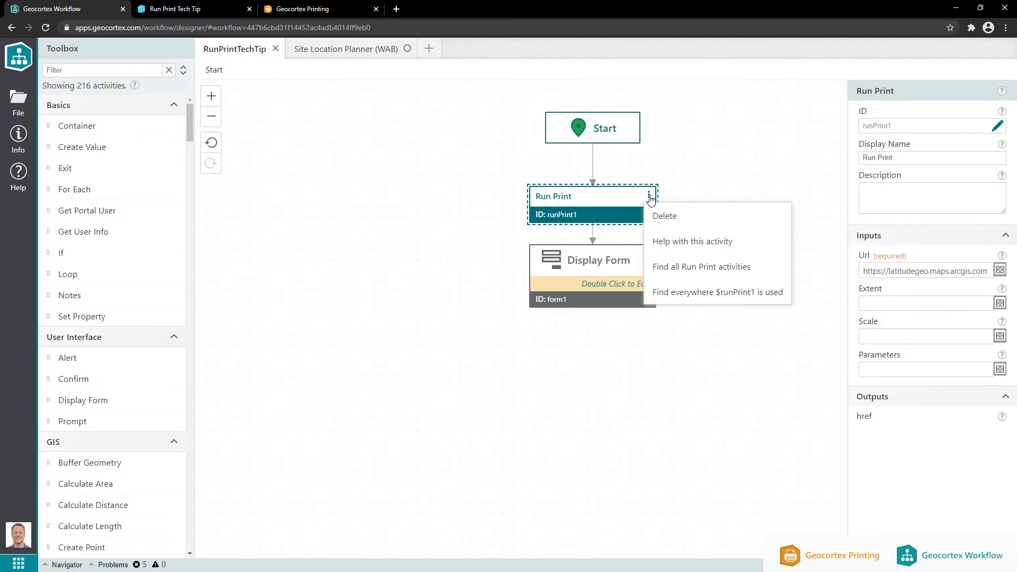
{"action": "left_click", "coordinate": [662, 243]}
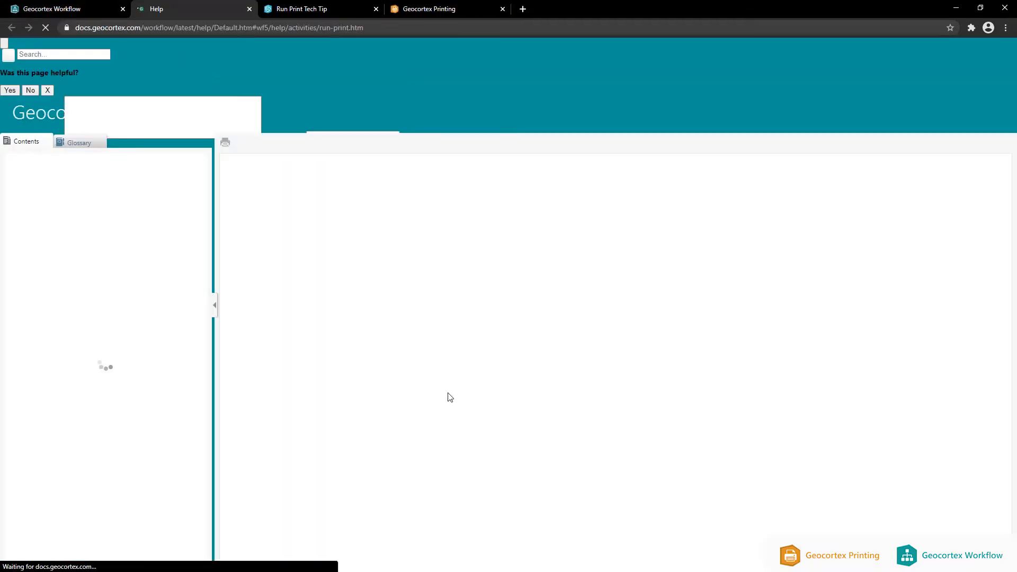
{"action": "scroll", "coordinate": [450, 378], "scroll_direction": "down", "scroll_amount": 2}
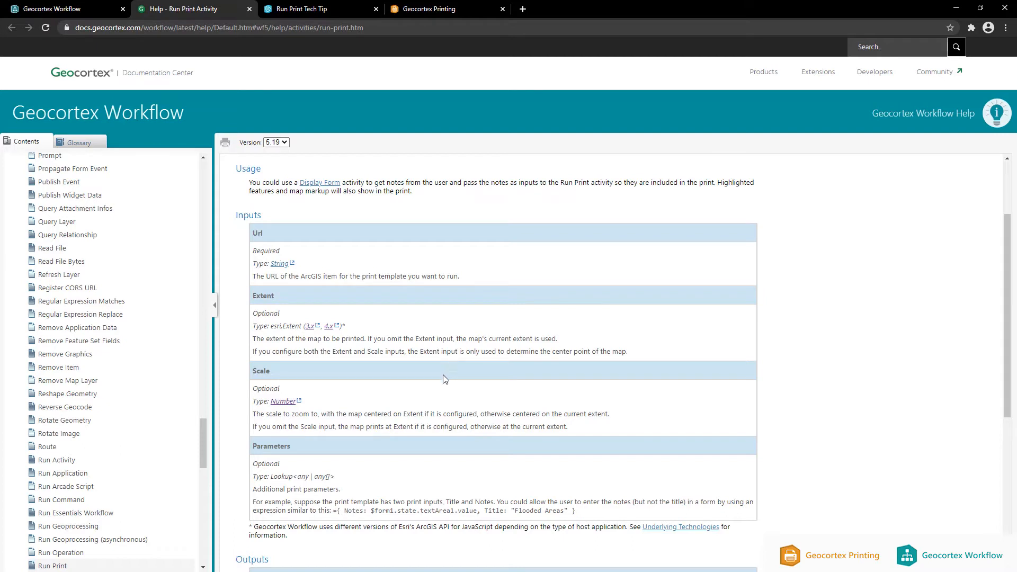
{"action": "scroll", "coordinate": [441, 374], "scroll_direction": "down", "scroll_amount": 2}
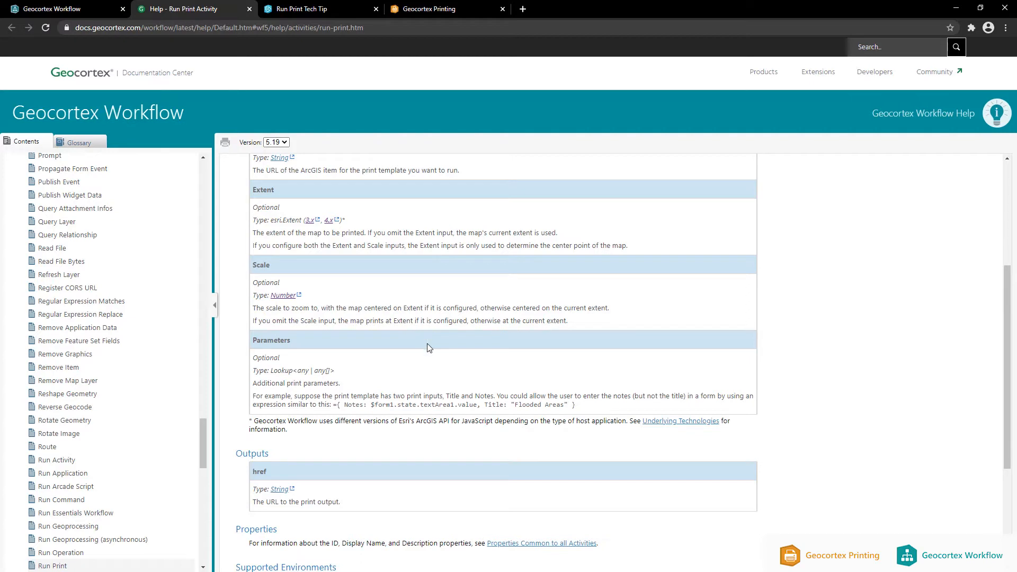
{"action": "scroll", "coordinate": [434, 354], "scroll_direction": "down", "scroll_amount": 2}
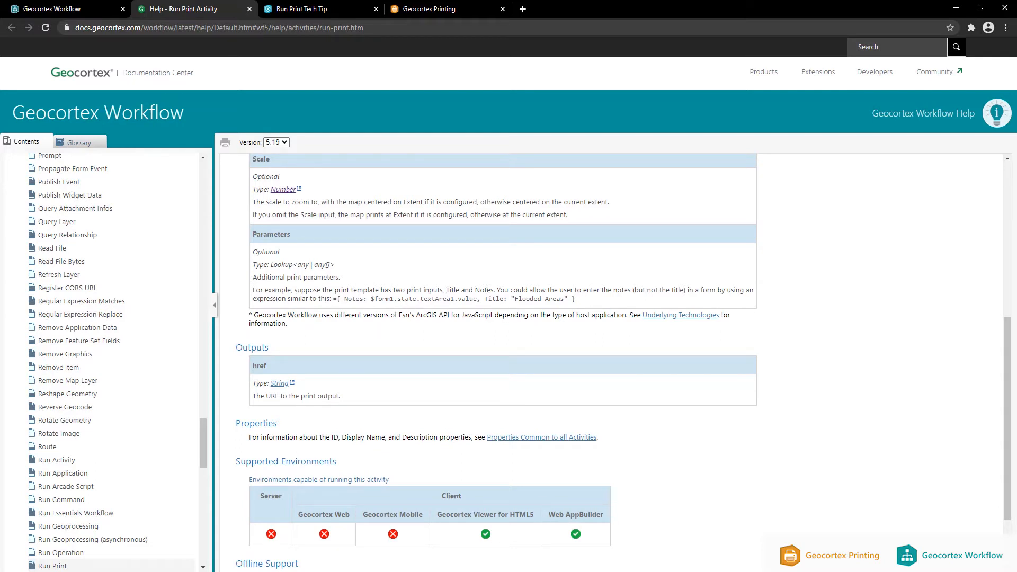
- Check the RunPrintDemo template's parameters in Geocortex Printing against the Notes and Title values of the example expression in the Run Print help
{"action": "left_click", "coordinate": [440, 14]}
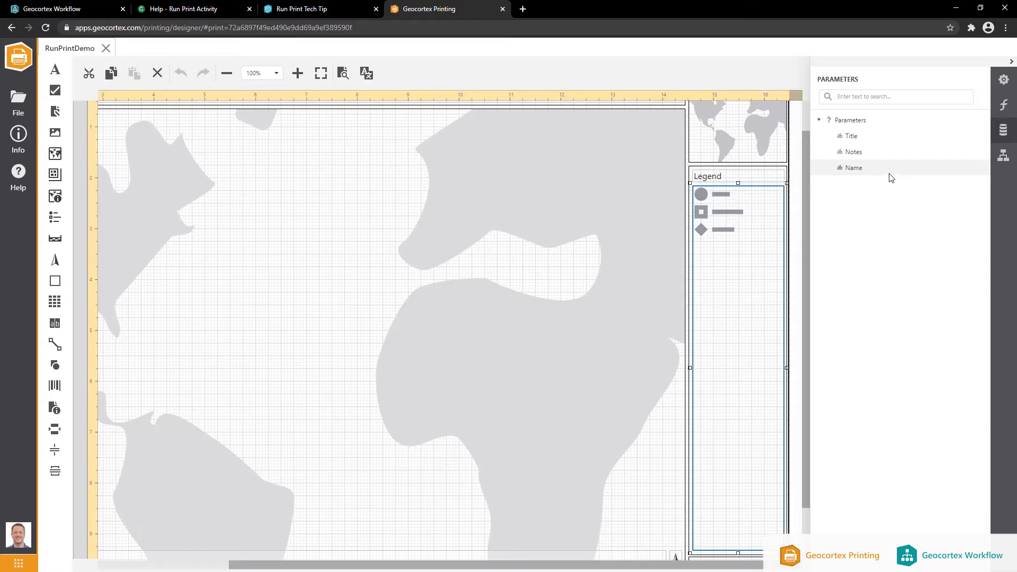
{"action": "left_click", "coordinate": [177, 8]}
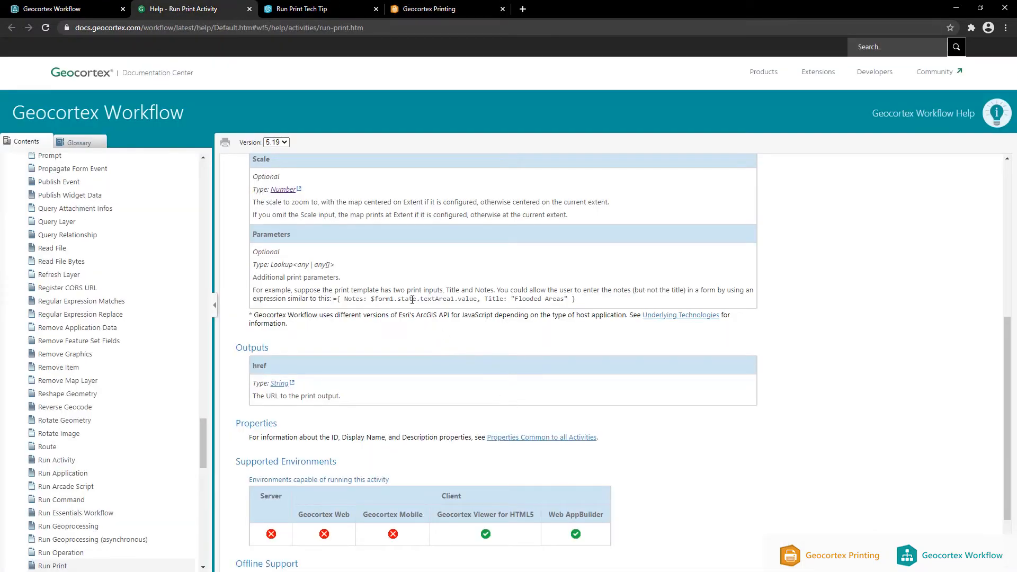
{"action": "left_click_drag", "start_coordinate": [371, 299], "coordinate": [477, 298]}
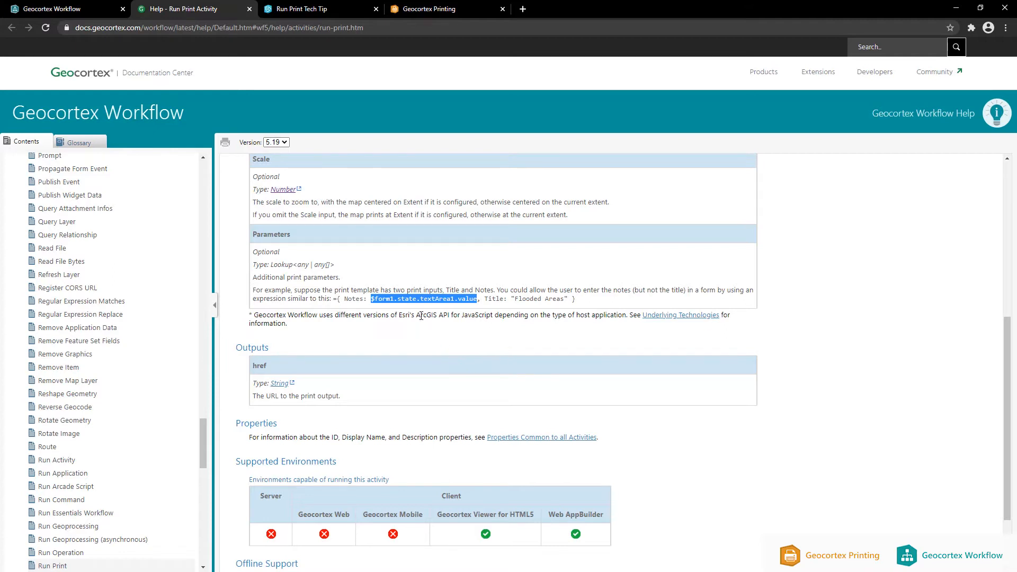
{"action": "left_click", "coordinate": [378, 298]}
{"action": "left_click_drag", "start_coordinate": [379, 298], "coordinate": [455, 299]}
{"action": "left_click", "coordinate": [434, 302]}
{"action": "left_click_drag", "start_coordinate": [371, 298], "coordinate": [477, 298]}
{"action": "left_click", "coordinate": [394, 302]}
{"action": "left_click_drag", "start_coordinate": [371, 299], "coordinate": [479, 298]}
{"action": "left_click_drag", "start_coordinate": [512, 299], "coordinate": [570, 300]}
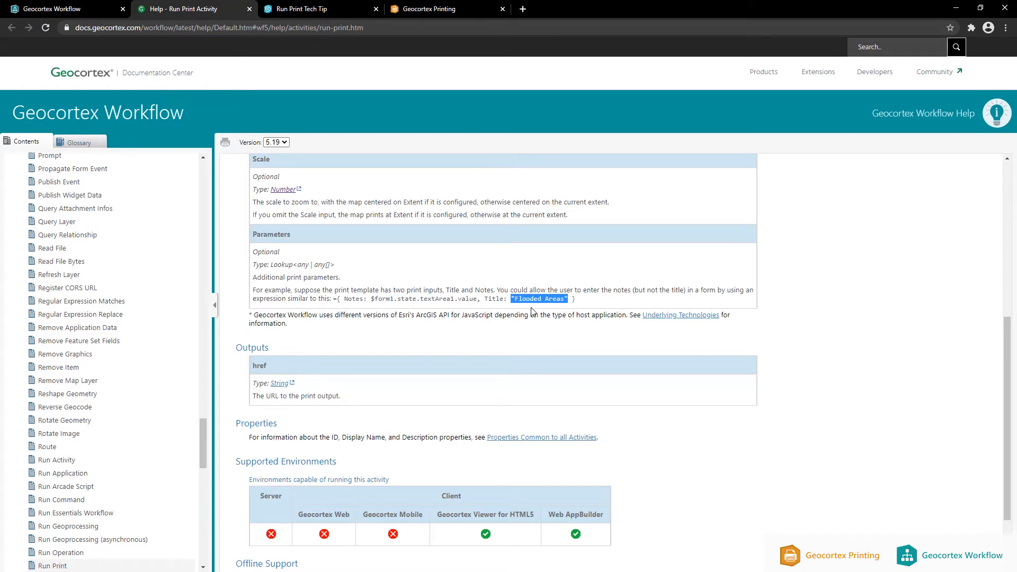
{"action": "left_click", "coordinate": [514, 299]}
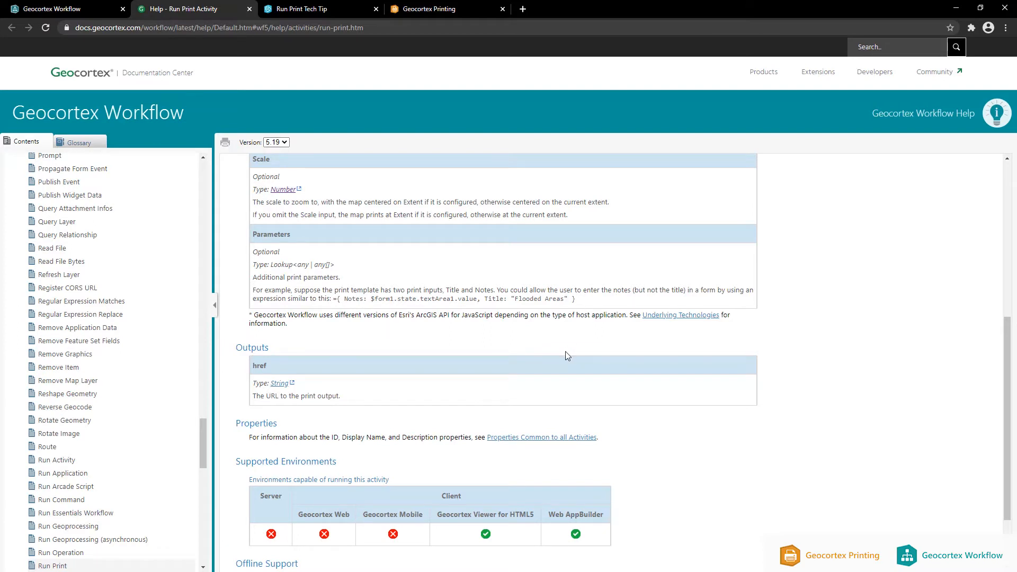
{"action": "left_click_drag", "start_coordinate": [478, 299], "coordinate": [371, 298]}
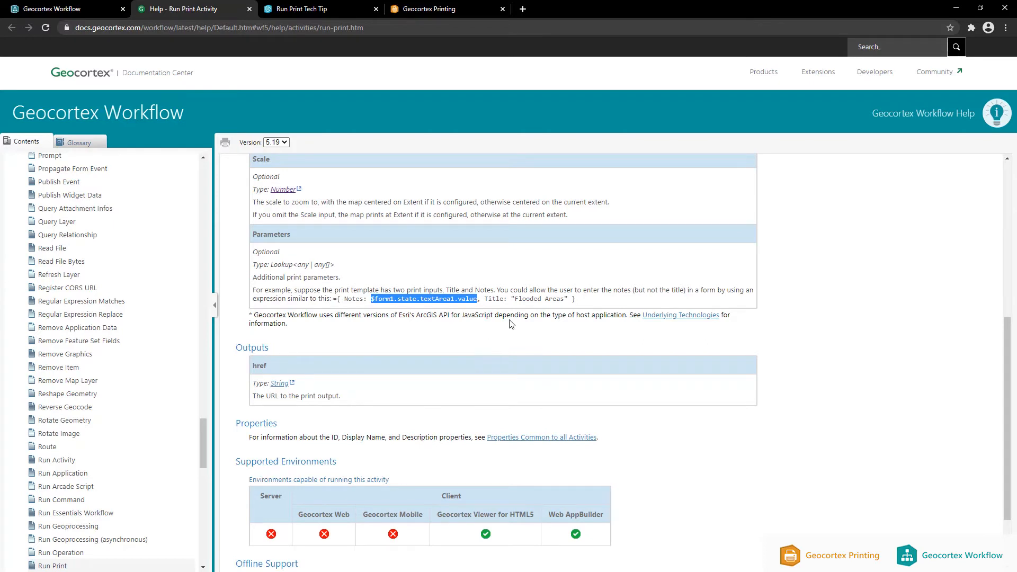
{"action": "left_click_drag", "start_coordinate": [511, 298], "coordinate": [573, 307]}
{"action": "left_click", "coordinate": [572, 308]}
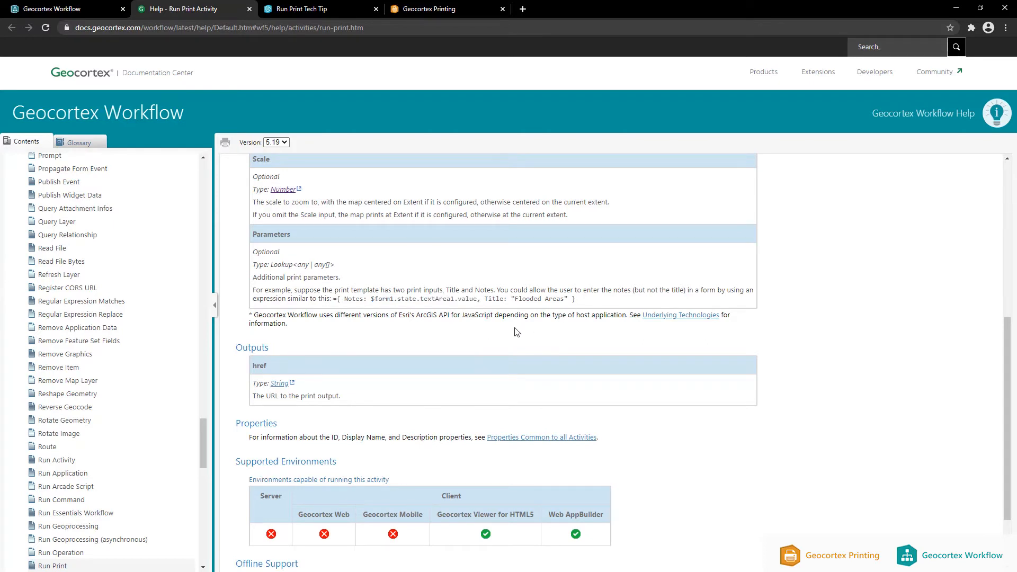
- Switch back to Geocortex Workflow and look over the Display Form's layout and the Run Print activity's outputs
{"action": "left_click", "coordinate": [69, 9]}
{"action": "left_click", "coordinate": [613, 274]}
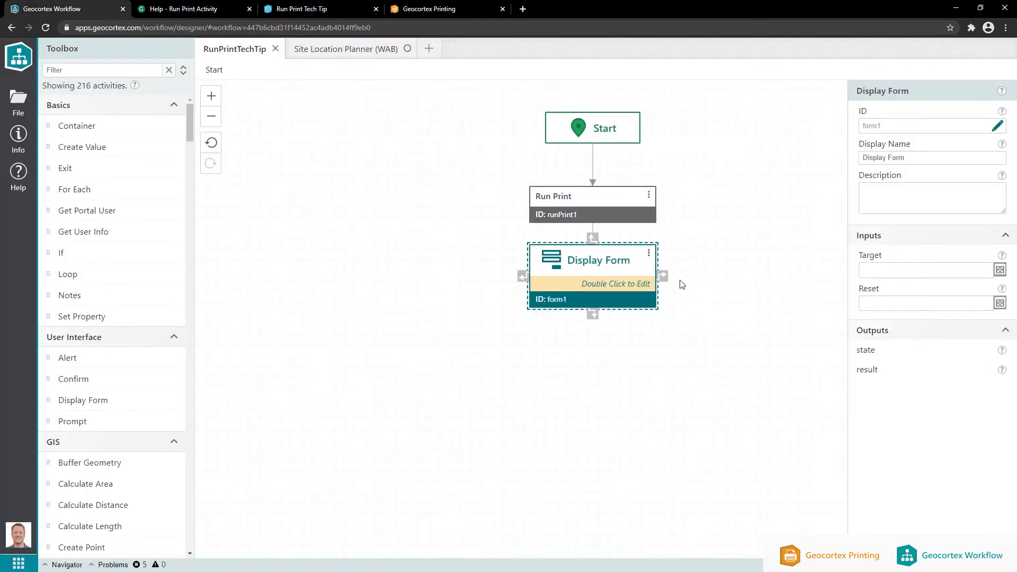
{"action": "double_click", "coordinate": [618, 275]}
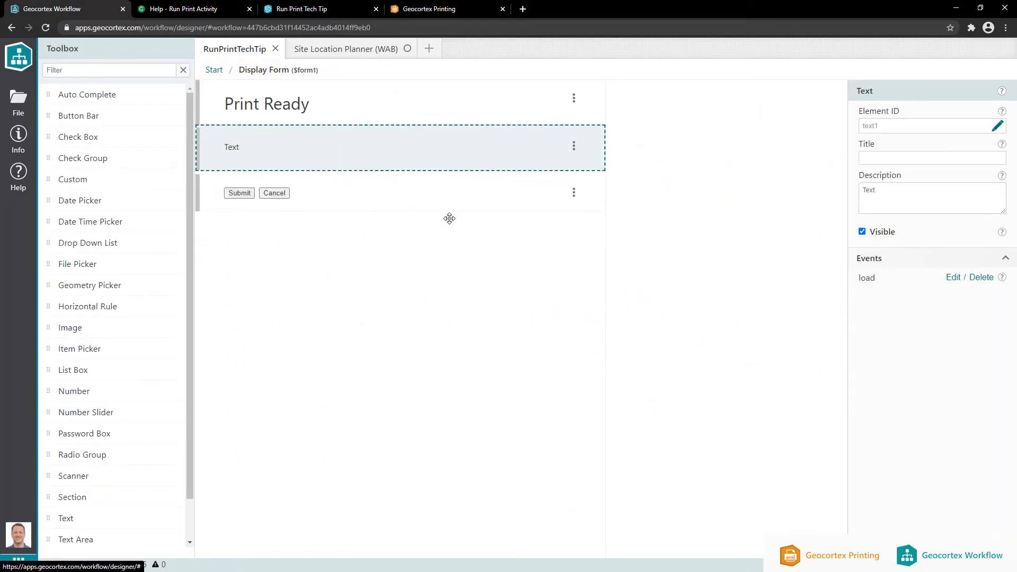
{"action": "left_click", "coordinate": [596, 206]}
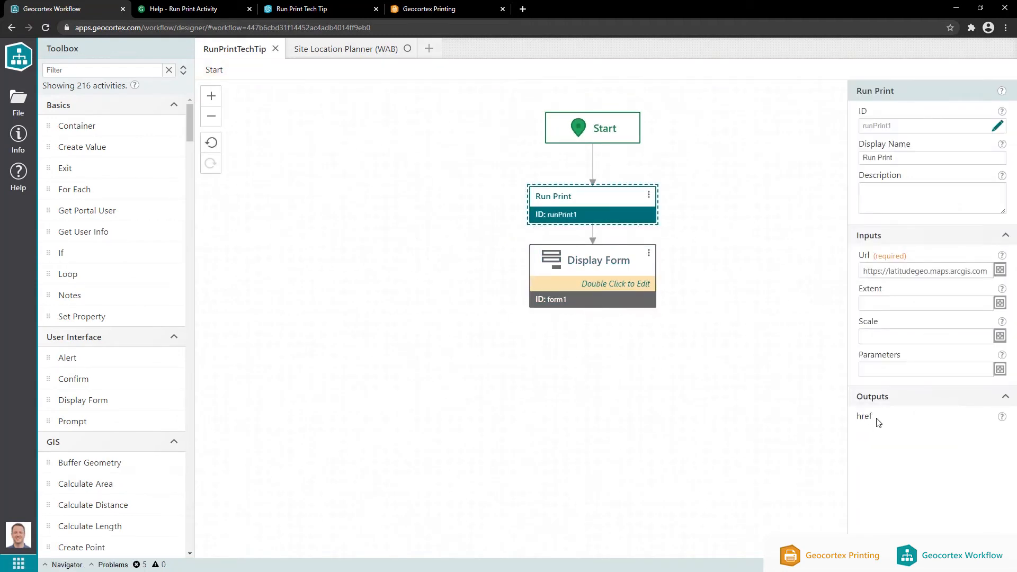
- Open the load event of the Display Form's text element and show the properties of its Set Form Element Property activity
{"action": "double_click", "coordinate": [607, 269]}
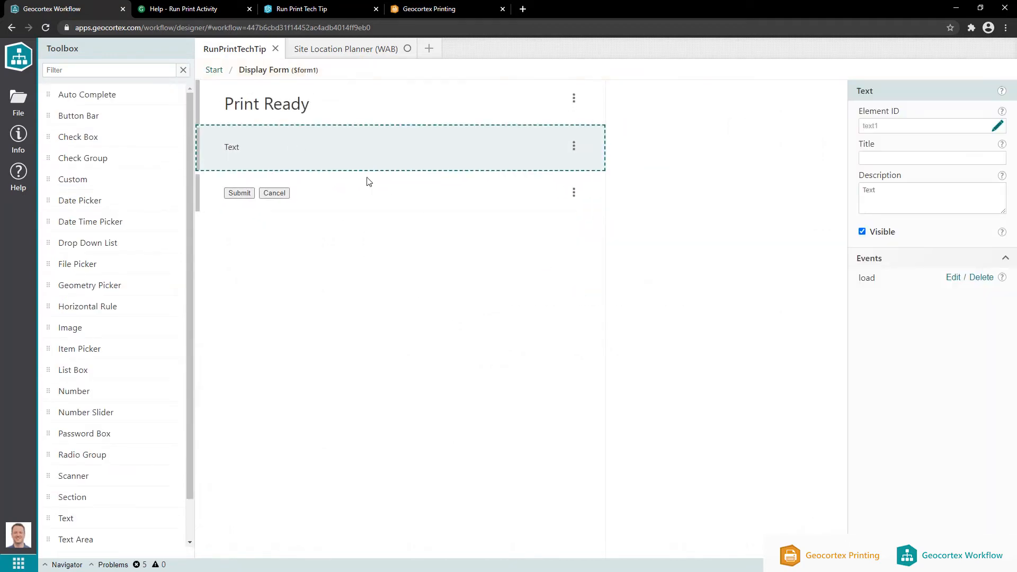
{"action": "left_click", "coordinate": [952, 278]}
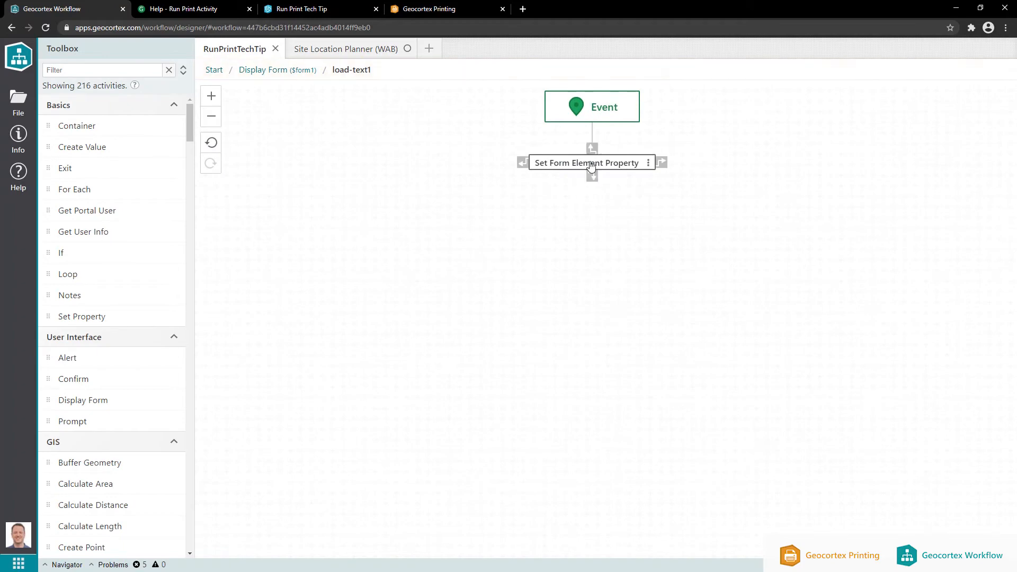
{"action": "left_click", "coordinate": [591, 165]}
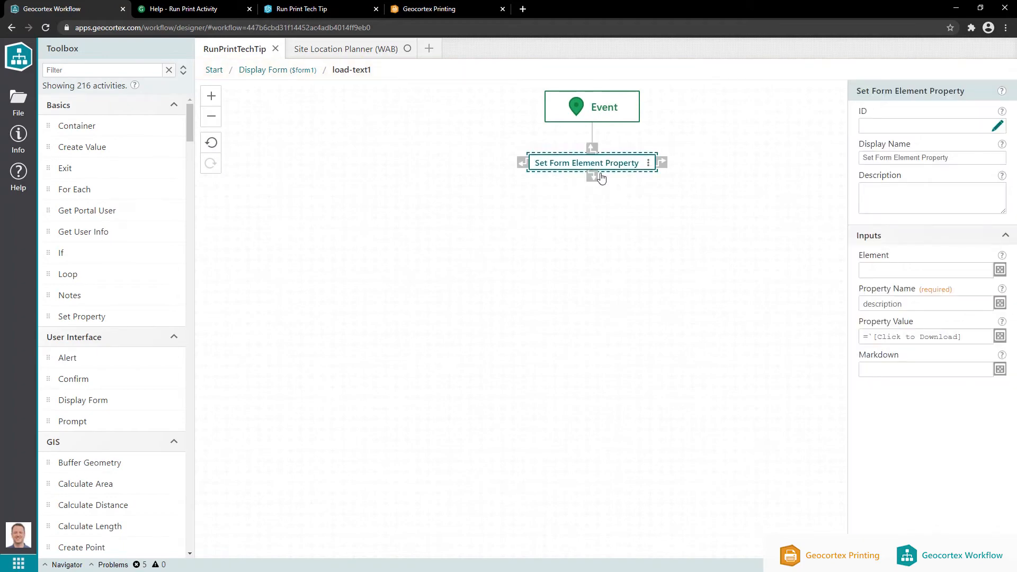
- Examine the link text and href reference in the Property Value expression, close the editor unchanged, and return to the workflow's start level
{"action": "left_click", "coordinate": [1000, 338]}
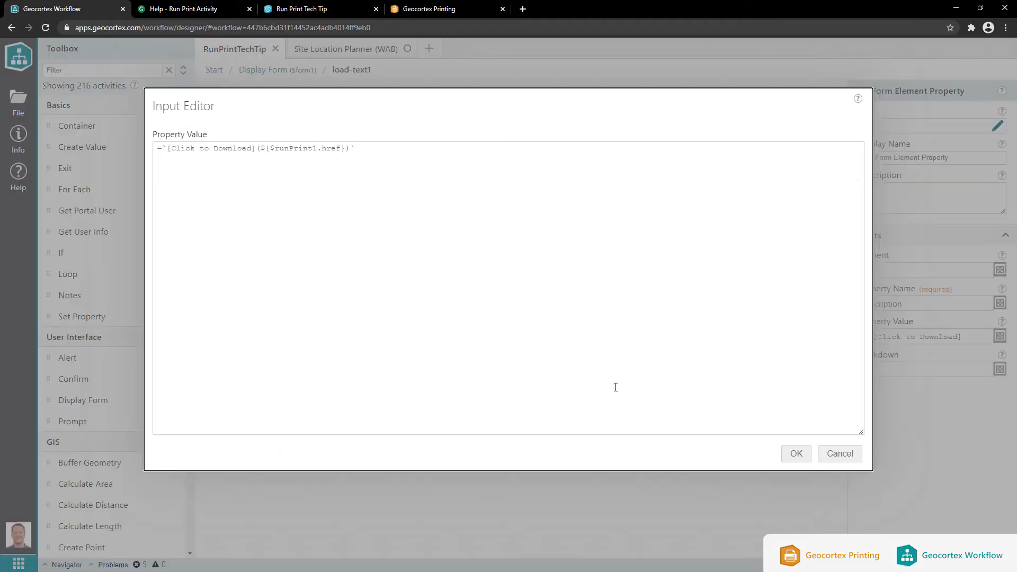
{"action": "left_click_drag", "start_coordinate": [365, 148], "coordinate": [146, 149]}
{"action": "left_click", "coordinate": [242, 162]}
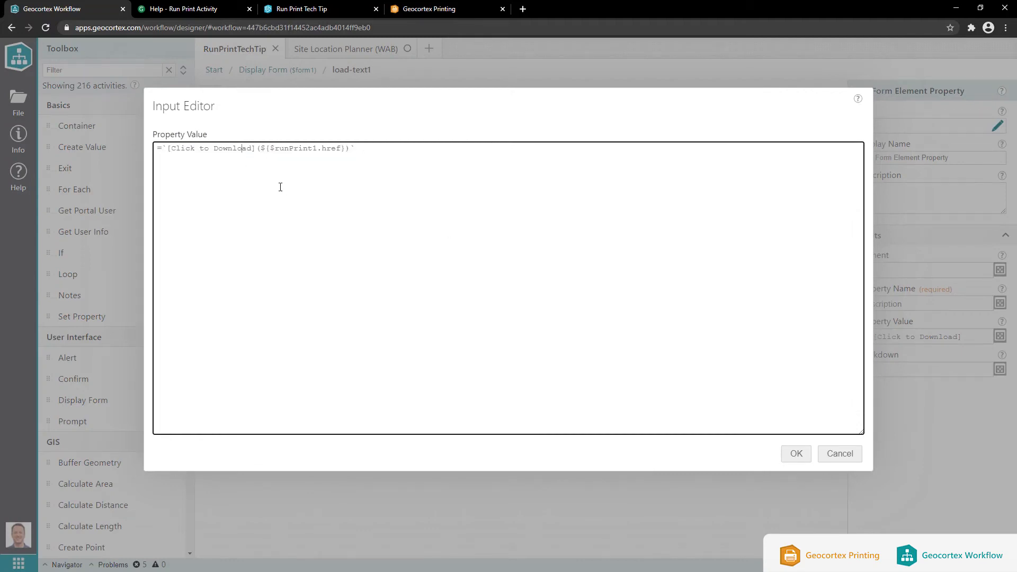
{"action": "left_click_drag", "start_coordinate": [255, 149], "coordinate": [168, 149]}
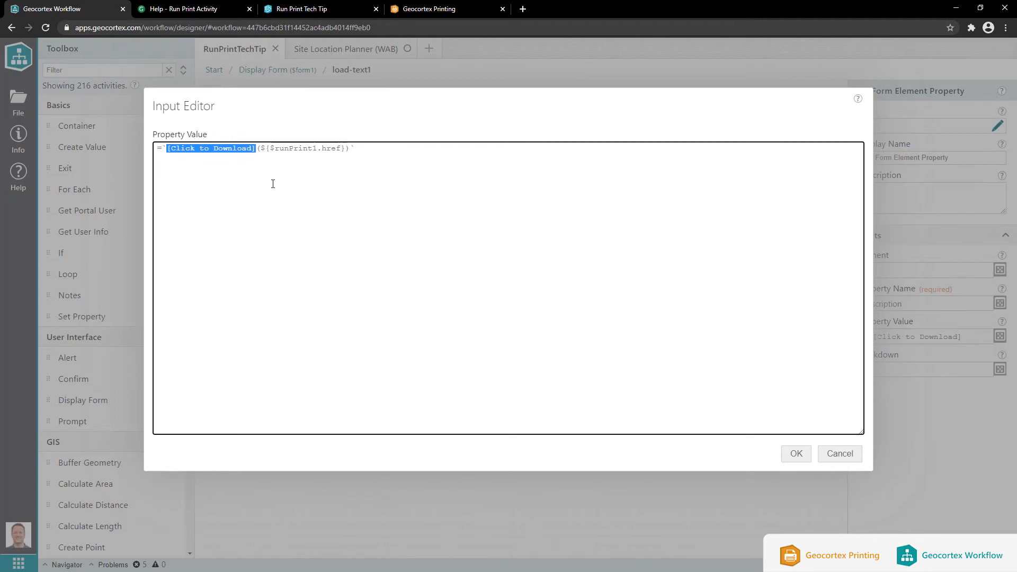
{"action": "left_click_drag", "start_coordinate": [261, 149], "coordinate": [341, 149]}
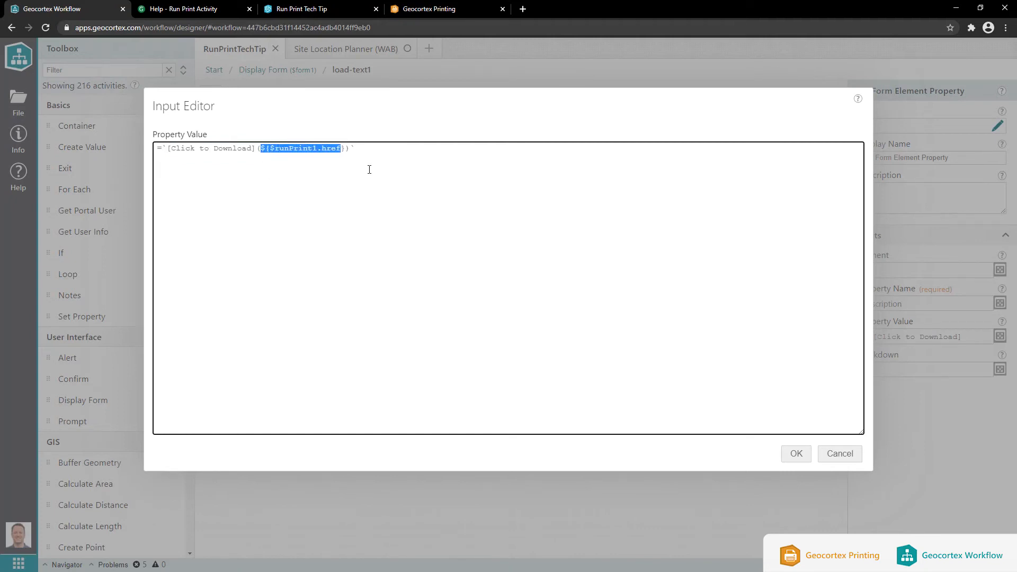
{"action": "left_click", "coordinate": [369, 152]}
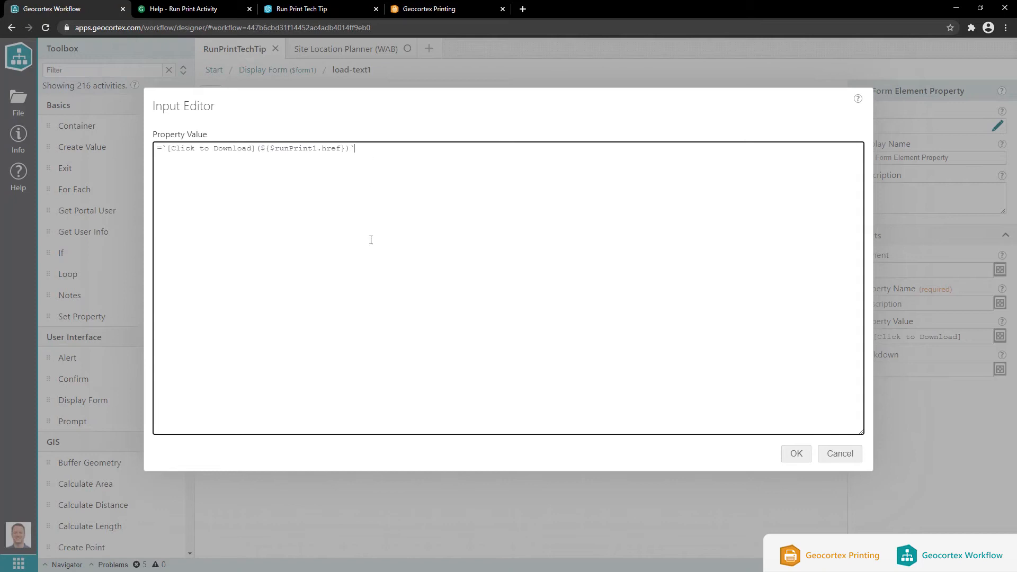
{"action": "left_click", "coordinate": [840, 454]}
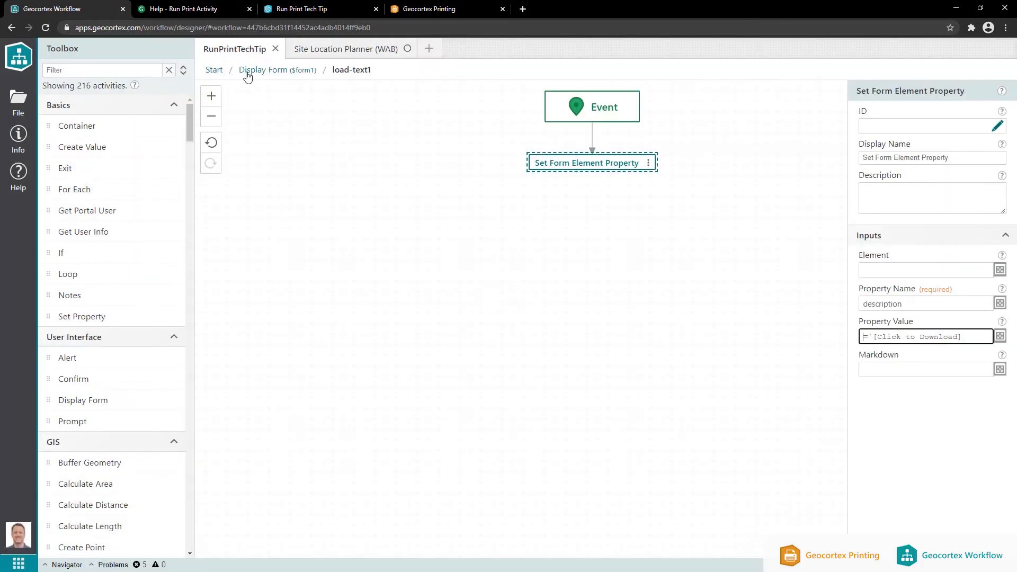
{"action": "left_click", "coordinate": [247, 71]}
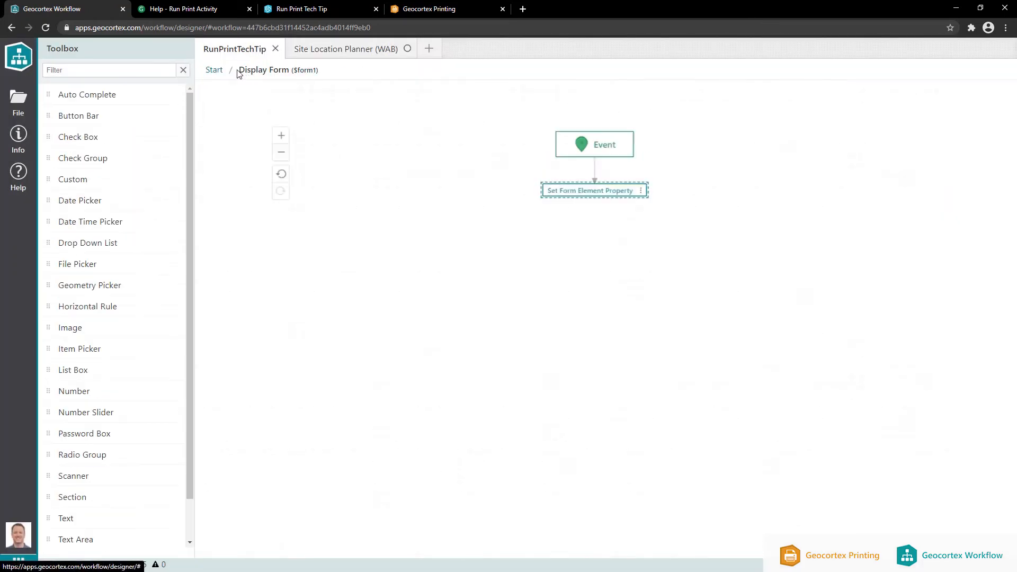
{"action": "left_click", "coordinate": [215, 70]}
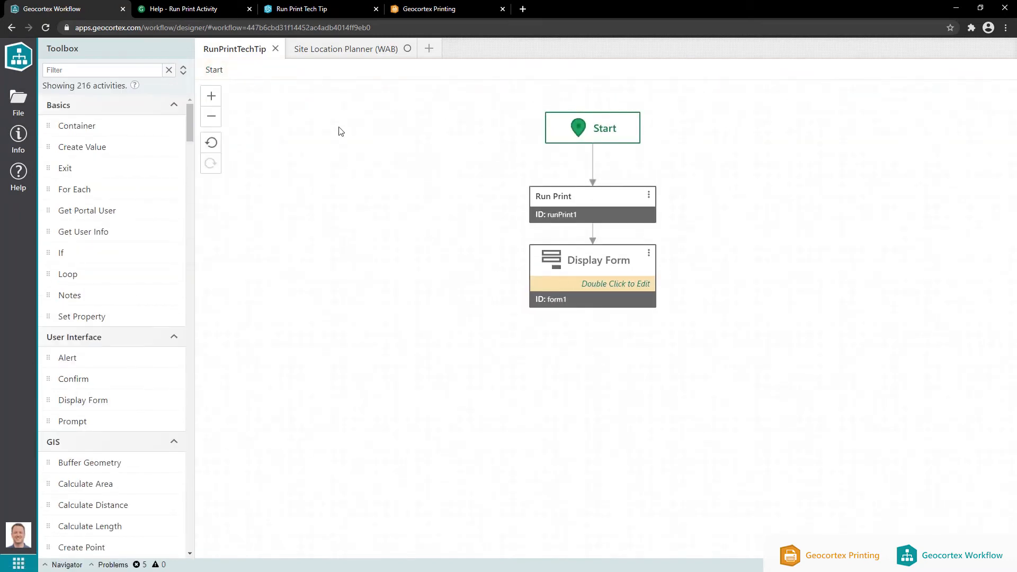
- Follow the Site Location Planner (WAB) workflow down to its Print branch and open the Enter Details form
{"action": "left_click", "coordinate": [326, 53]}
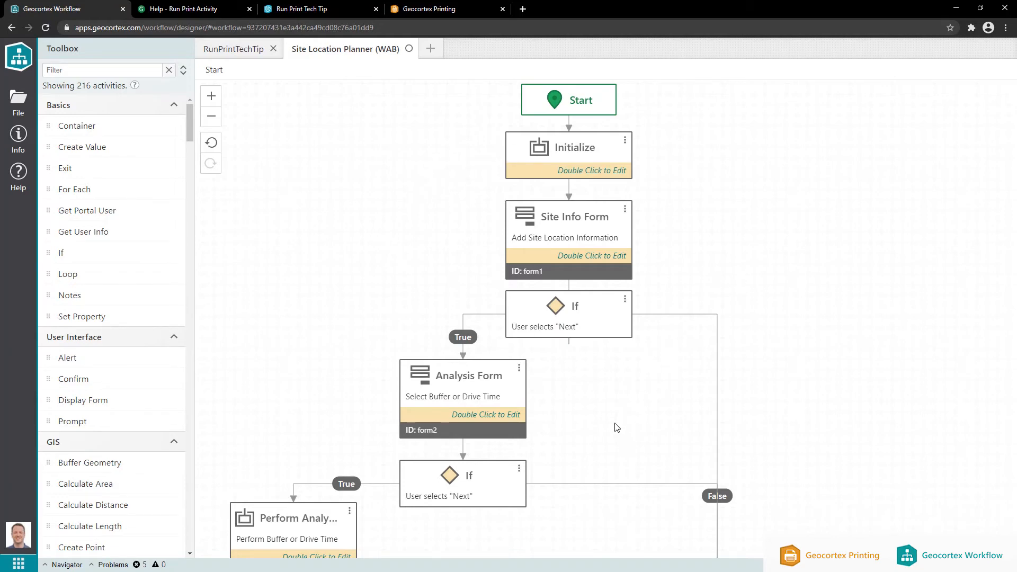
{"action": "left_click_drag", "start_coordinate": [611, 425], "coordinate": [628, 330]}
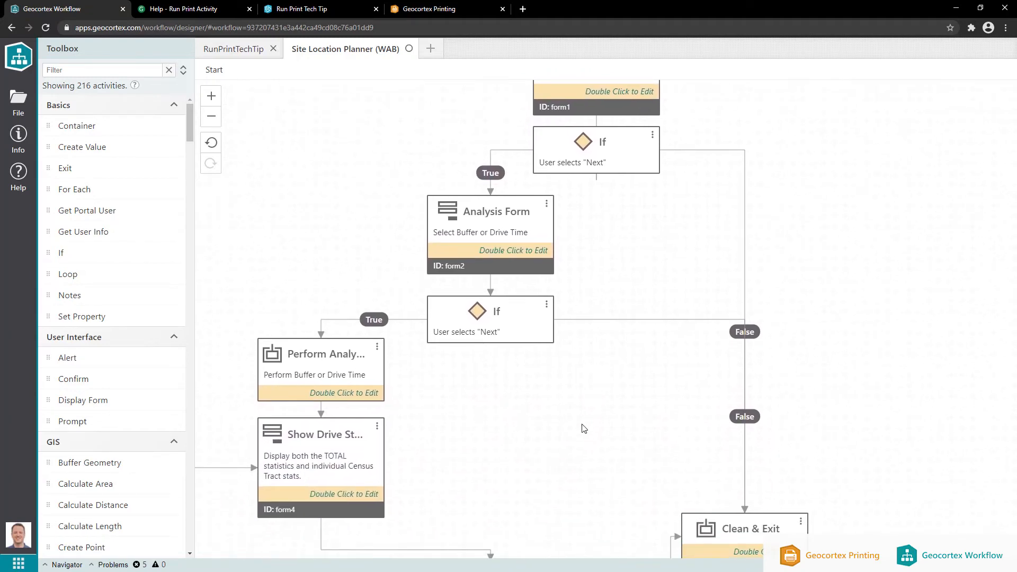
{"action": "left_click_drag", "start_coordinate": [577, 447], "coordinate": [631, 221]}
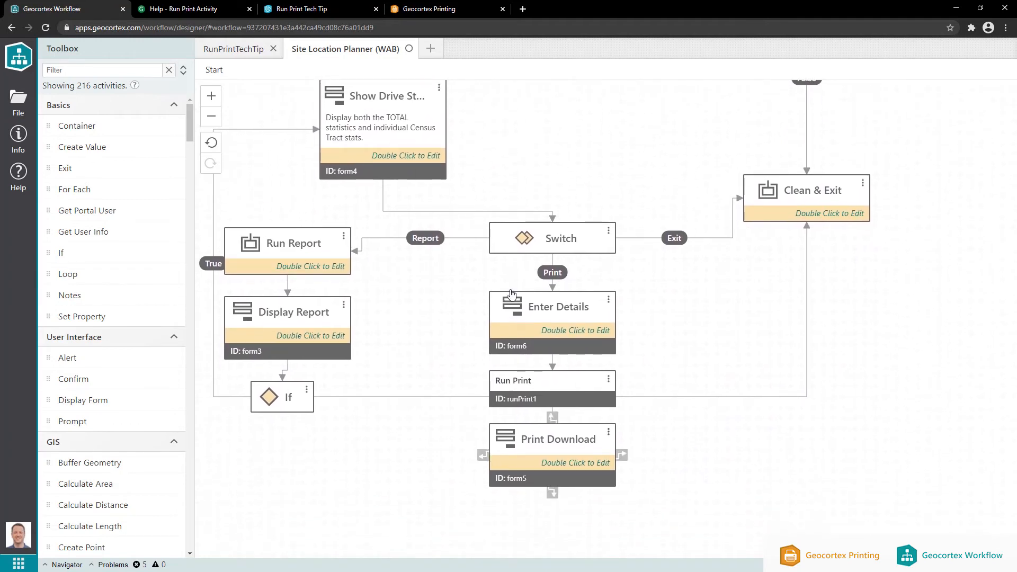
{"action": "left_click_drag", "start_coordinate": [630, 100], "coordinate": [591, 171]}
{"action": "left_click_drag", "start_coordinate": [677, 392], "coordinate": [680, 355]}
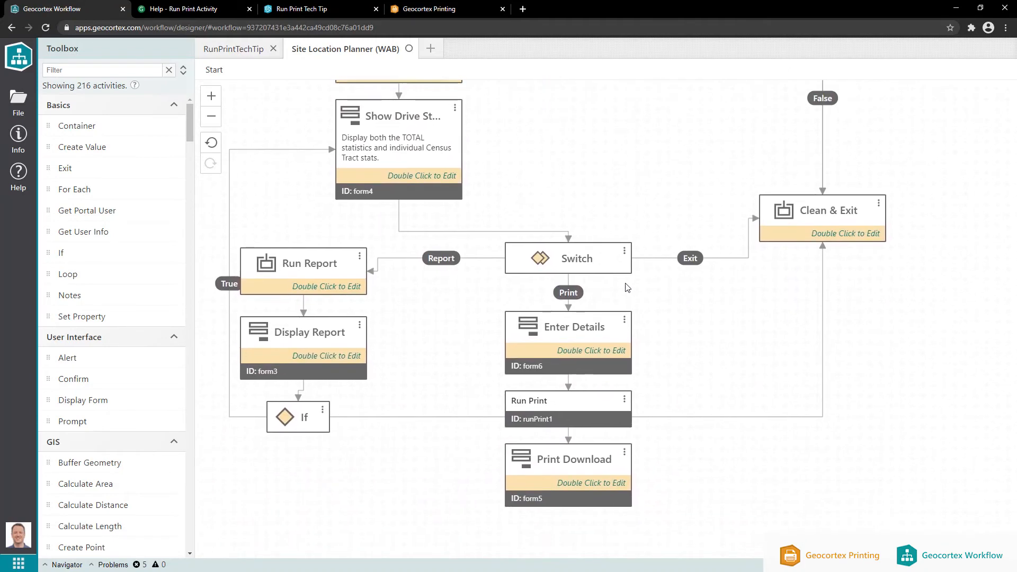
{"action": "double_click", "coordinate": [566, 332]}
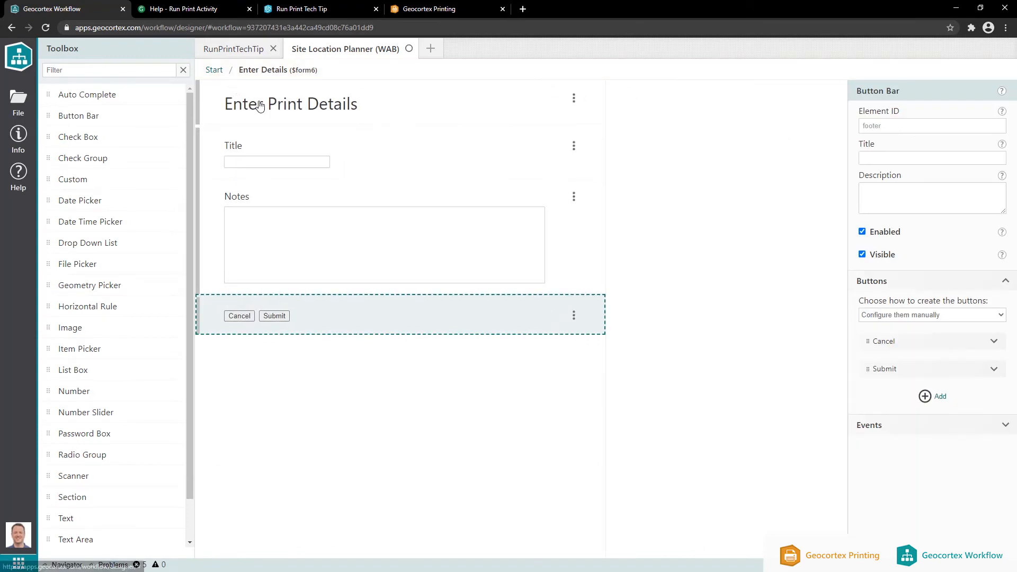
- Examine the button bar of the Show Drive Stats form, including its Print option, and return to the workflow's start level
{"action": "left_click", "coordinate": [214, 70]}
{"action": "double_click", "coordinate": [382, 198]}
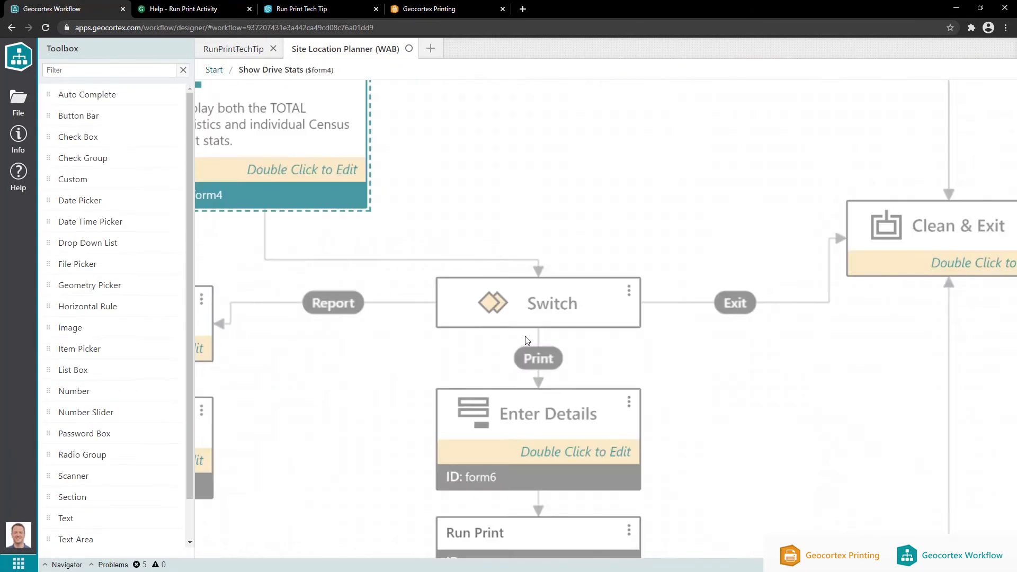
{"action": "scroll", "coordinate": [482, 397], "scroll_direction": "down", "scroll_amount": 2}
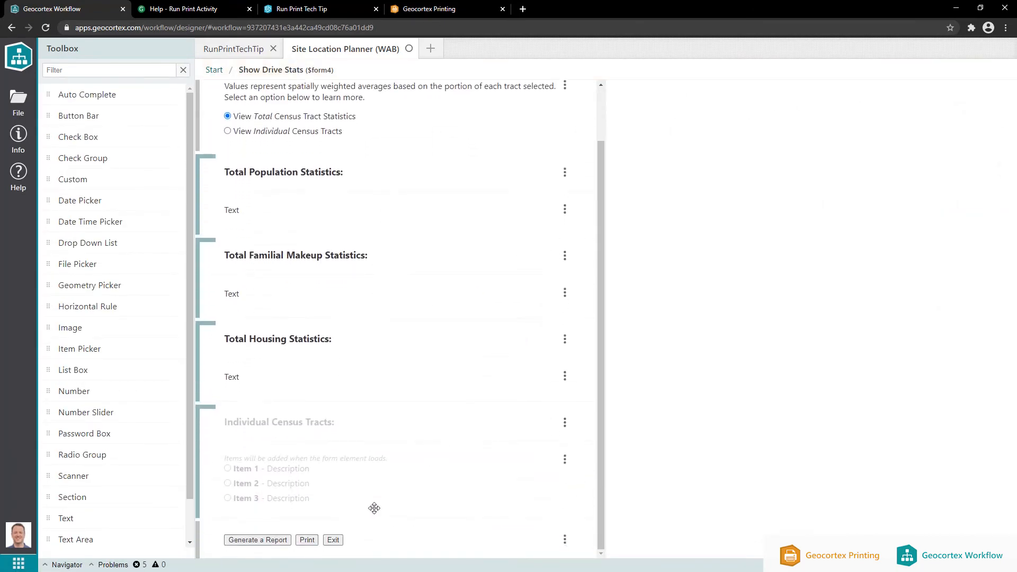
{"action": "left_click", "coordinate": [312, 543]}
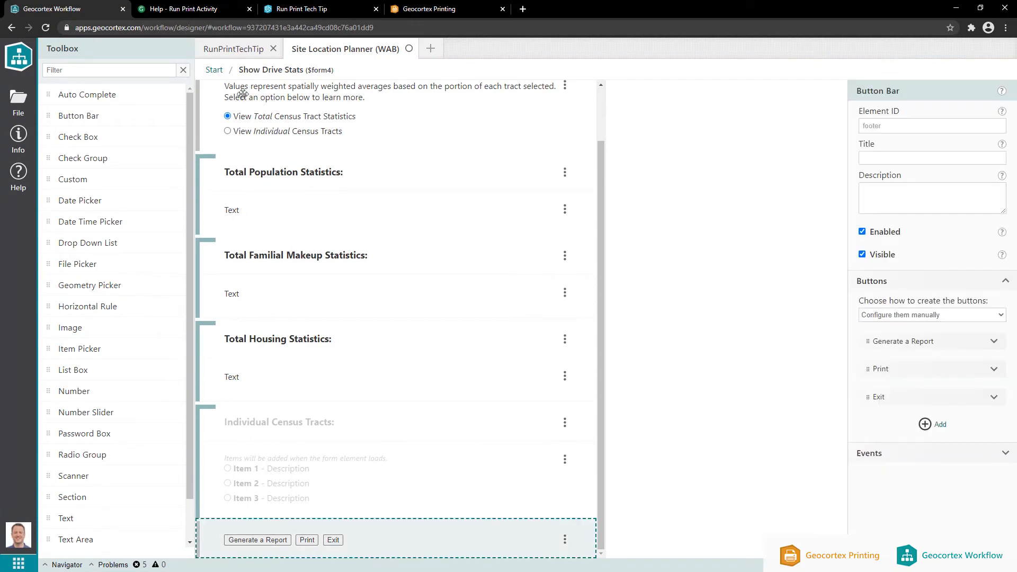
{"action": "left_click", "coordinate": [214, 70]}
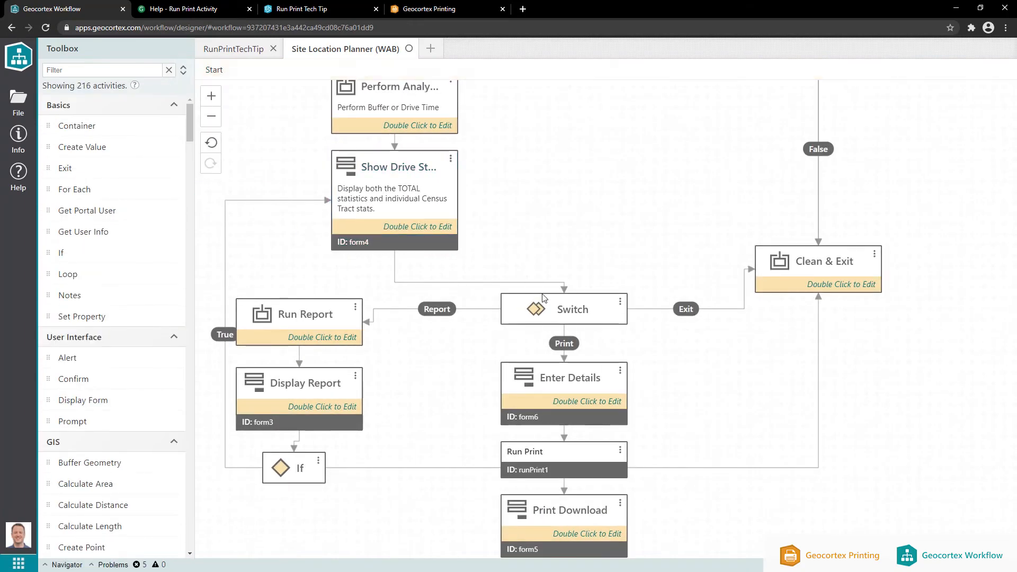
- Review the Title and Notes elements of the Enter Details form in the Print branch and return to the start level
{"action": "left_click", "coordinate": [565, 345]}
{"action": "left_click_drag", "start_coordinate": [678, 401], "coordinate": [676, 346]}
{"action": "double_click", "coordinate": [574, 333]}
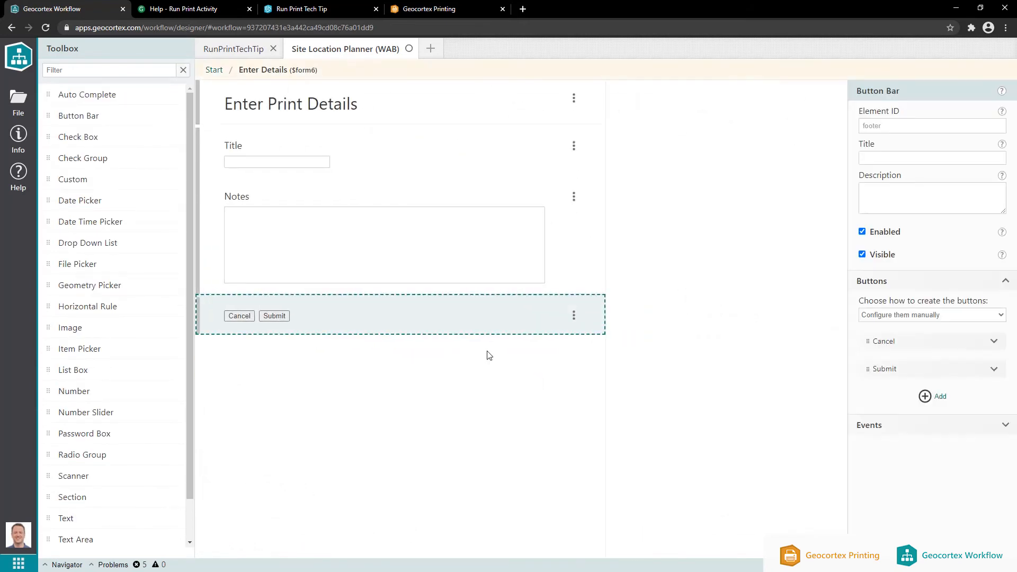
{"action": "left_click", "coordinate": [418, 152]}
{"action": "left_click", "coordinate": [516, 288]}
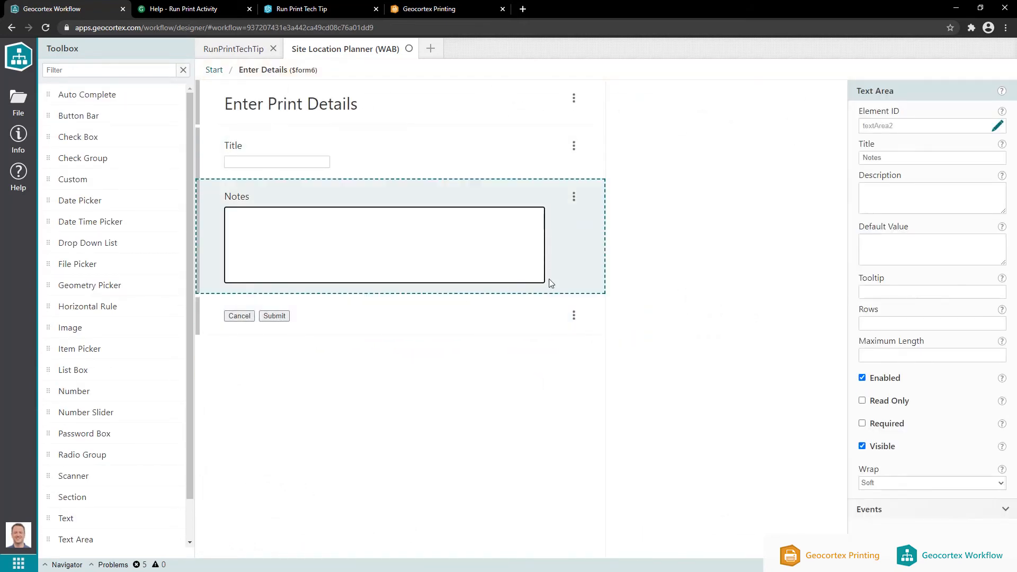
{"action": "left_click", "coordinate": [504, 320]}
{"action": "left_click", "coordinate": [489, 195]}
{"action": "left_click", "coordinate": [447, 152]}
{"action": "left_click", "coordinate": [214, 70]}
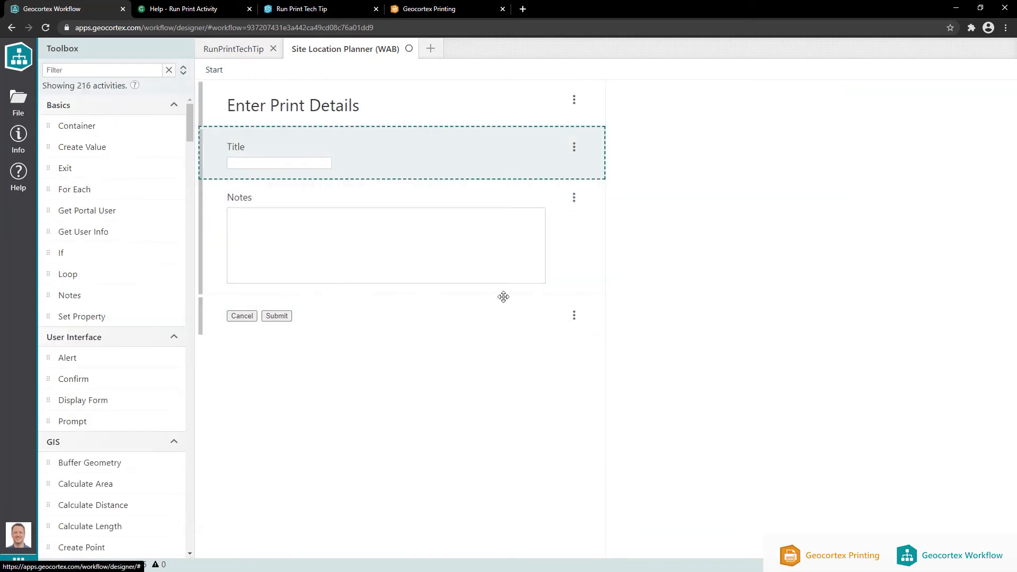
- Examine the Notes, Name and Title references in the Run Print activity's Parameters expression and close the editor unchanged
{"action": "left_click", "coordinate": [608, 413]}
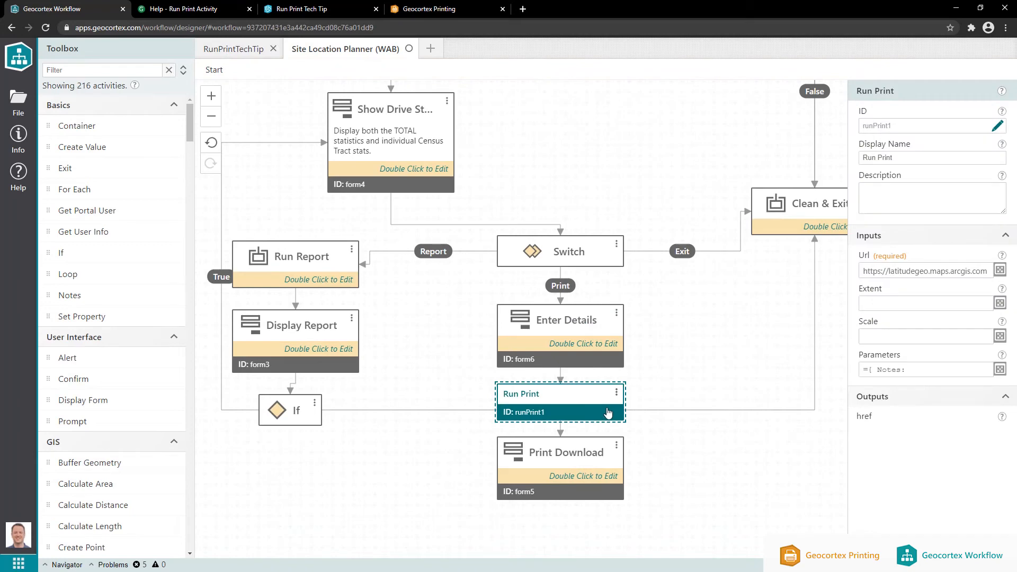
{"action": "left_click", "coordinate": [1001, 369]}
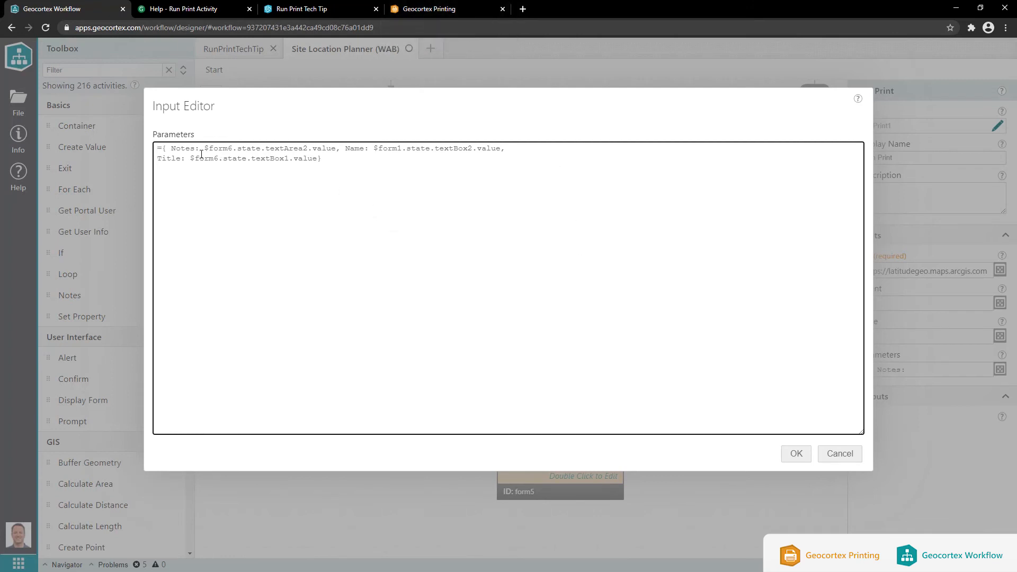
{"action": "left_click_drag", "start_coordinate": [205, 150], "coordinate": [337, 151]}
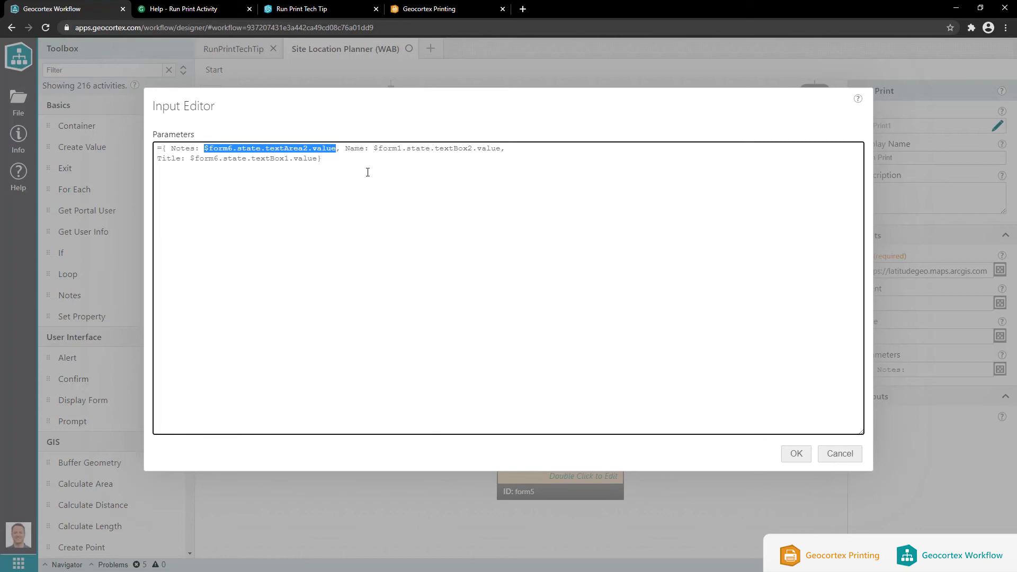
{"action": "left_click_drag", "start_coordinate": [374, 148], "coordinate": [499, 148]}
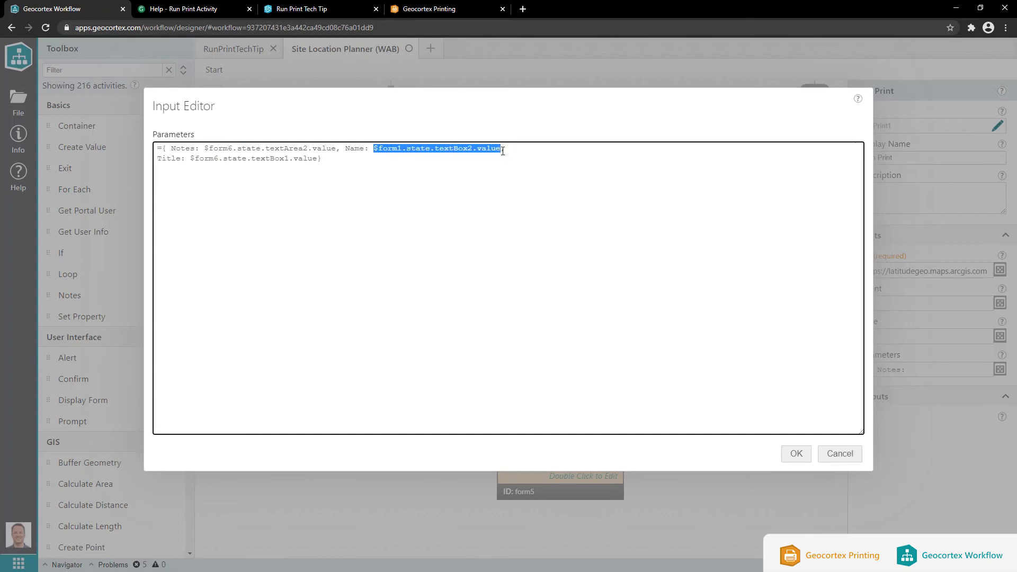
{"action": "left_click_drag", "start_coordinate": [200, 158], "coordinate": [315, 161]}
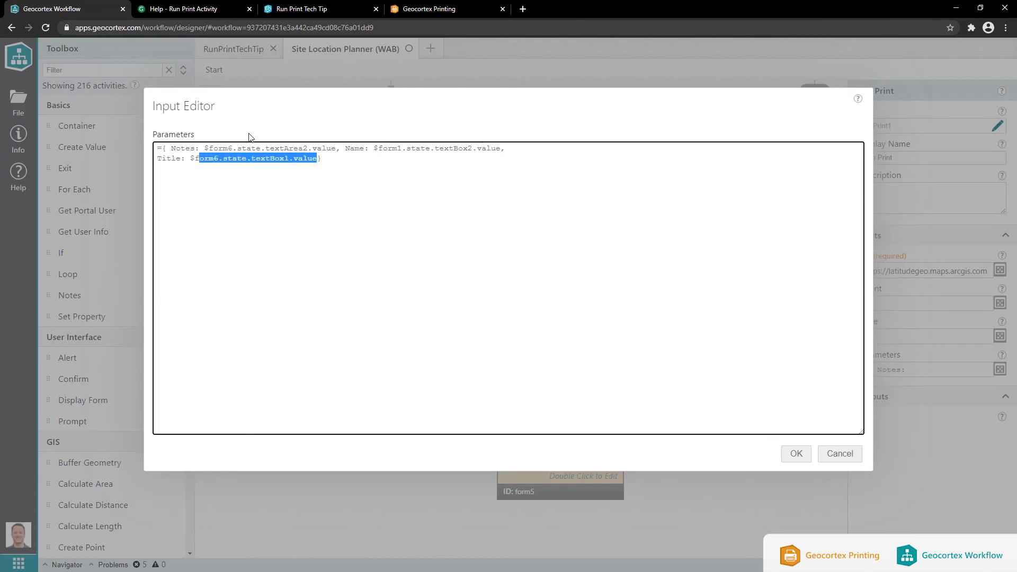
{"action": "left_click", "coordinate": [836, 454]}
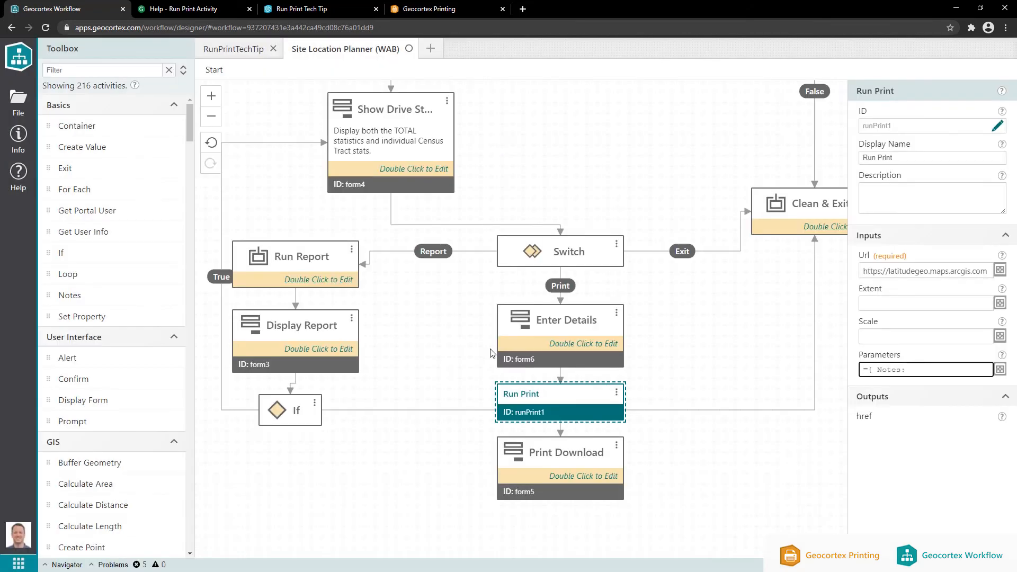
- Revisit the Enter Details form, check the element ID of the Site Info Form's Name text box, and return to the Print branch
{"action": "double_click", "coordinate": [552, 336]}
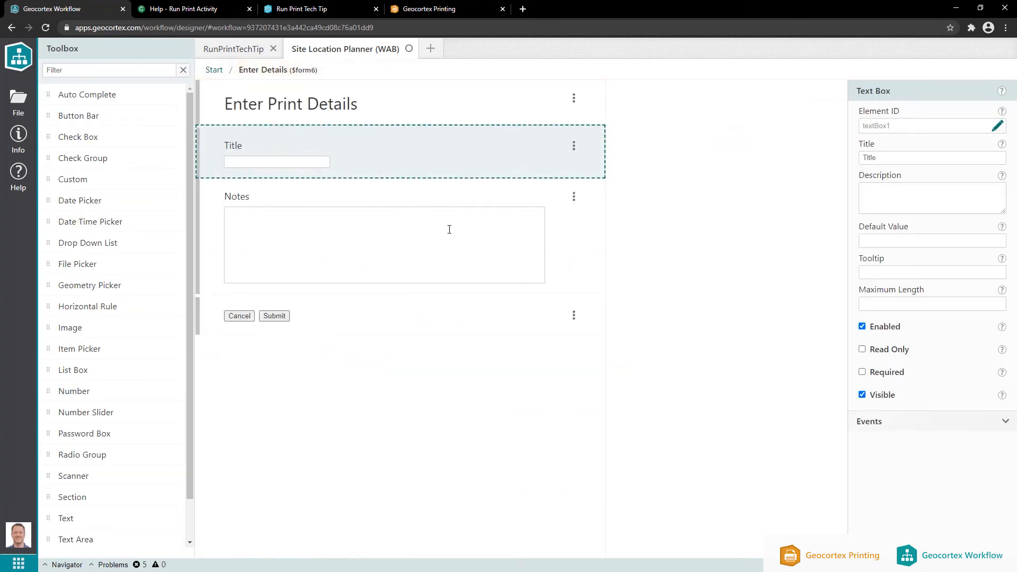
{"action": "left_click", "coordinate": [215, 70]}
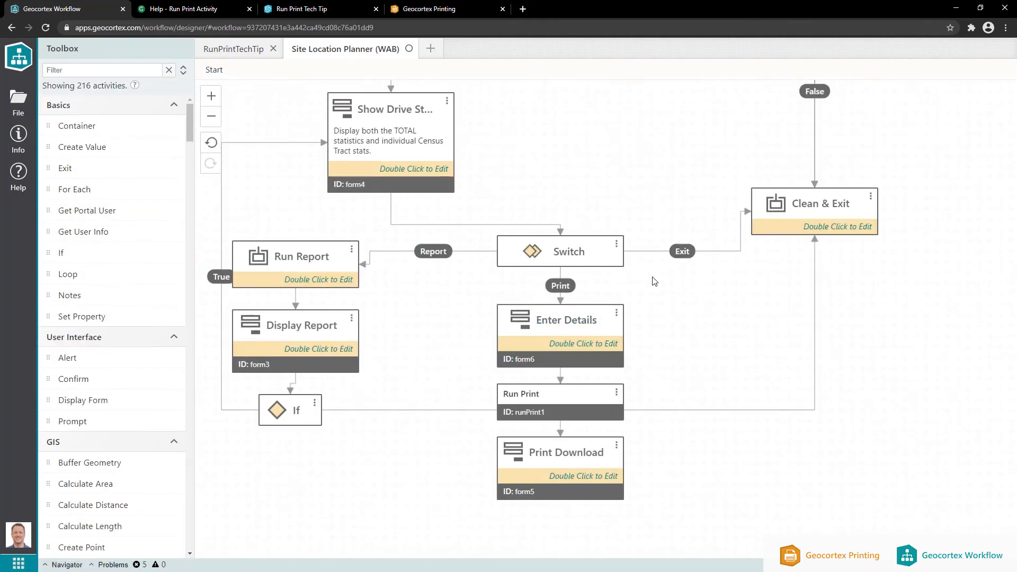
{"action": "scroll", "coordinate": [636, 278], "scroll_direction": "up", "scroll_amount": 8}
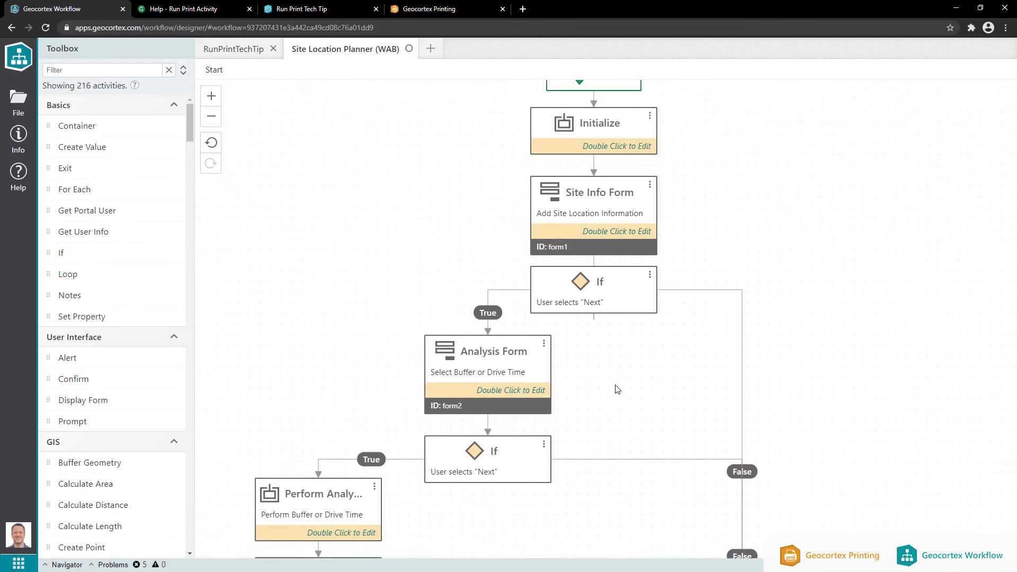
{"action": "double_click", "coordinate": [616, 255]}
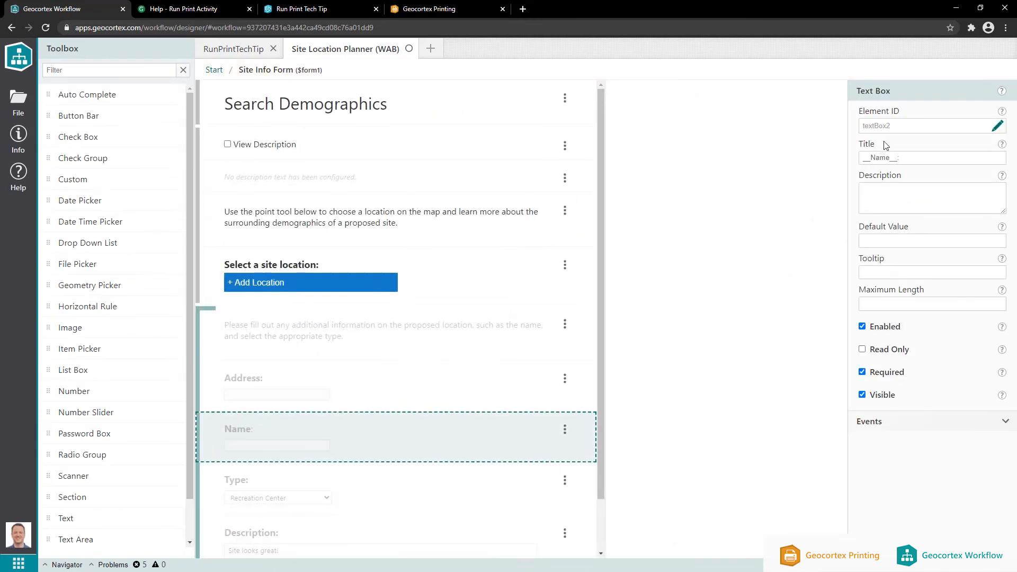
{"action": "double_click", "coordinate": [881, 126]}
{"action": "left_click", "coordinate": [218, 70]}
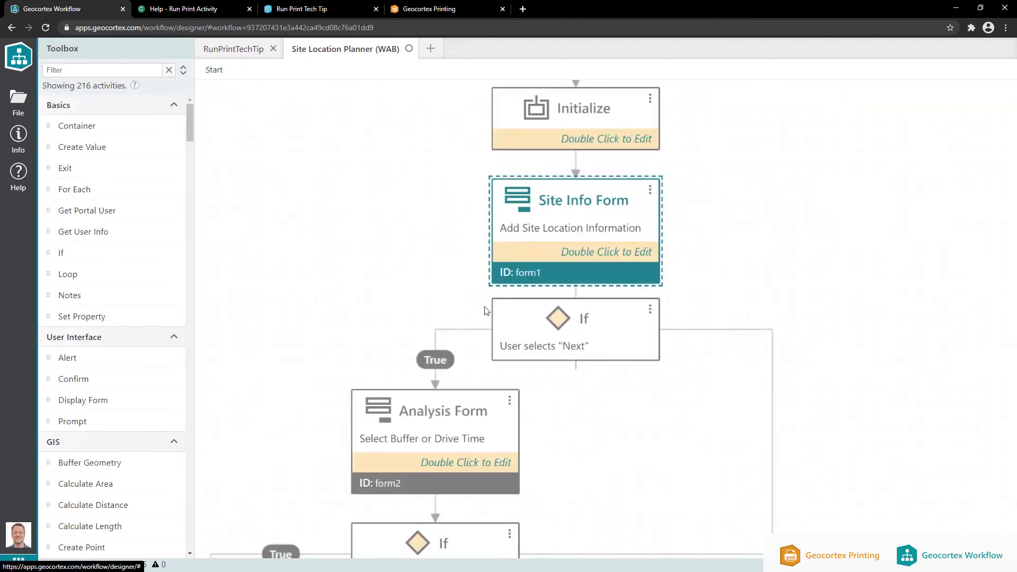
{"action": "scroll", "coordinate": [595, 416], "scroll_direction": "down", "scroll_amount": 9}
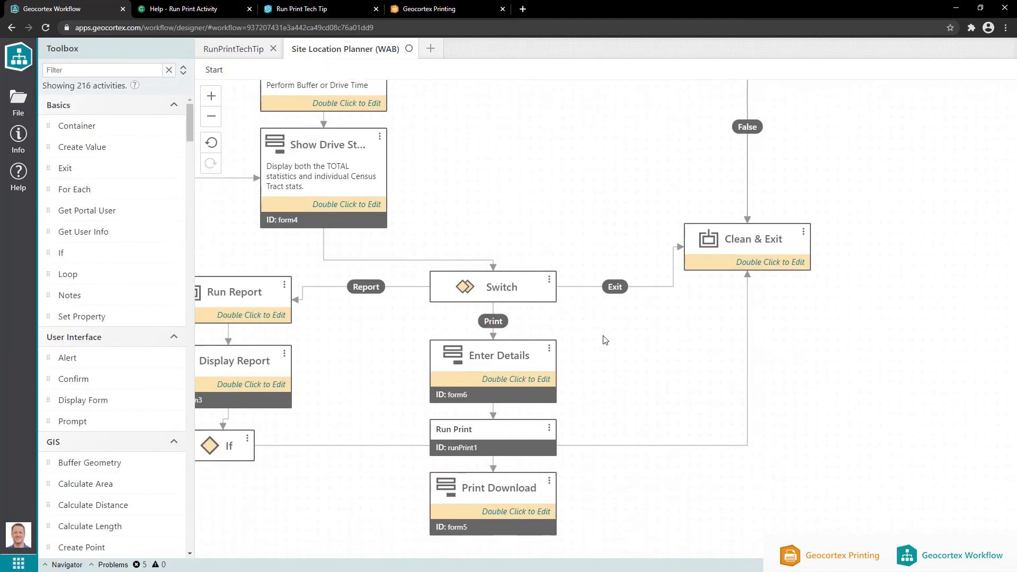
{"action": "left_click_drag", "start_coordinate": [586, 504], "coordinate": [583, 416]}
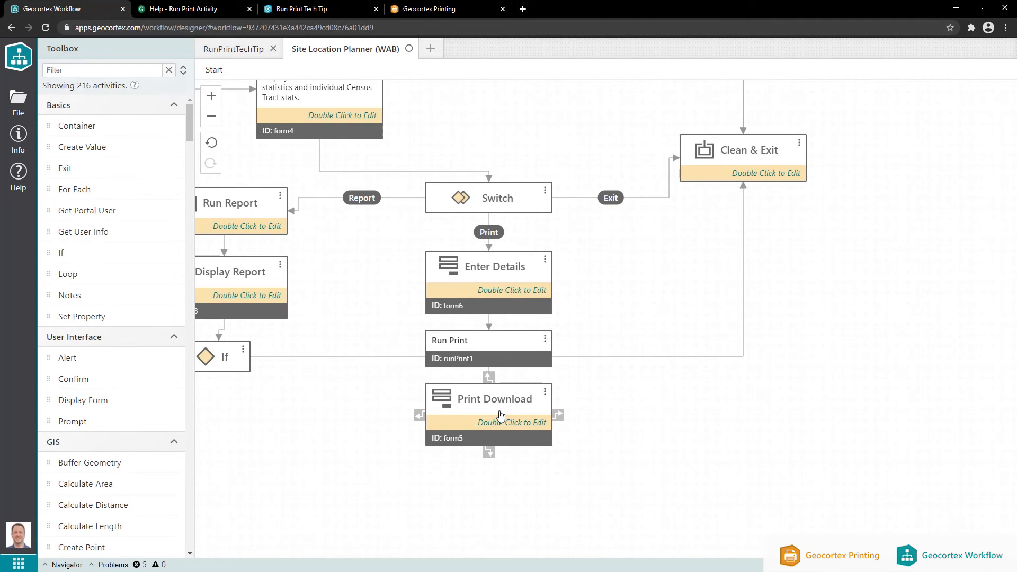
- Switch to the Run Print Tech Tip web app, start the Demographics workflow and add a site location northeast of Boyle Heights Station
{"action": "left_click", "coordinate": [320, 6]}
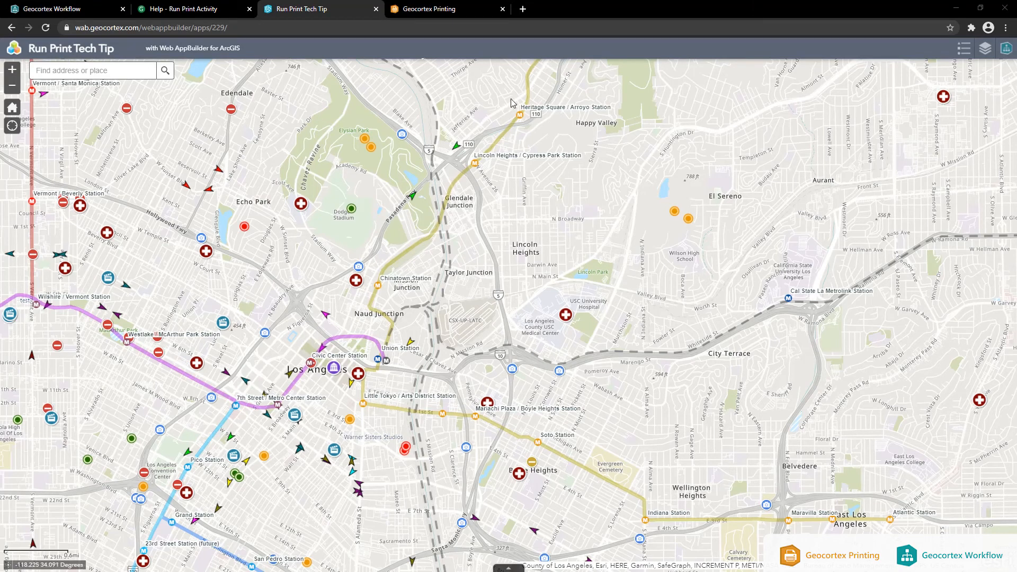
{"action": "left_click", "coordinate": [1010, 50]}
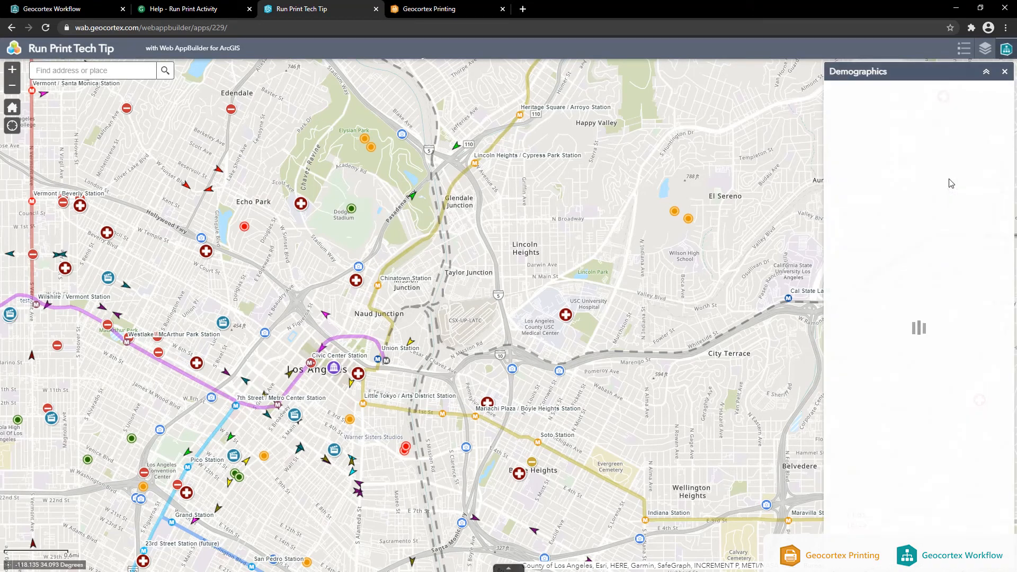
{"action": "left_click", "coordinate": [916, 167]}
{"action": "left_click", "coordinate": [568, 387]}
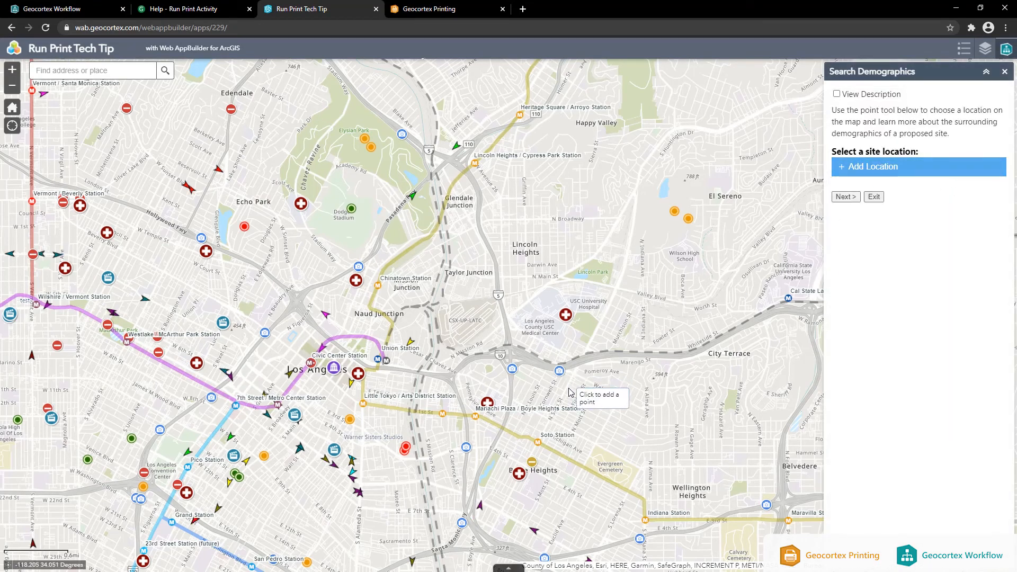
- Enter a person's full name for the site and run the Drive Time analysis with a duration of 3.00 minutes
{"action": "left_click", "coordinate": [857, 275]}
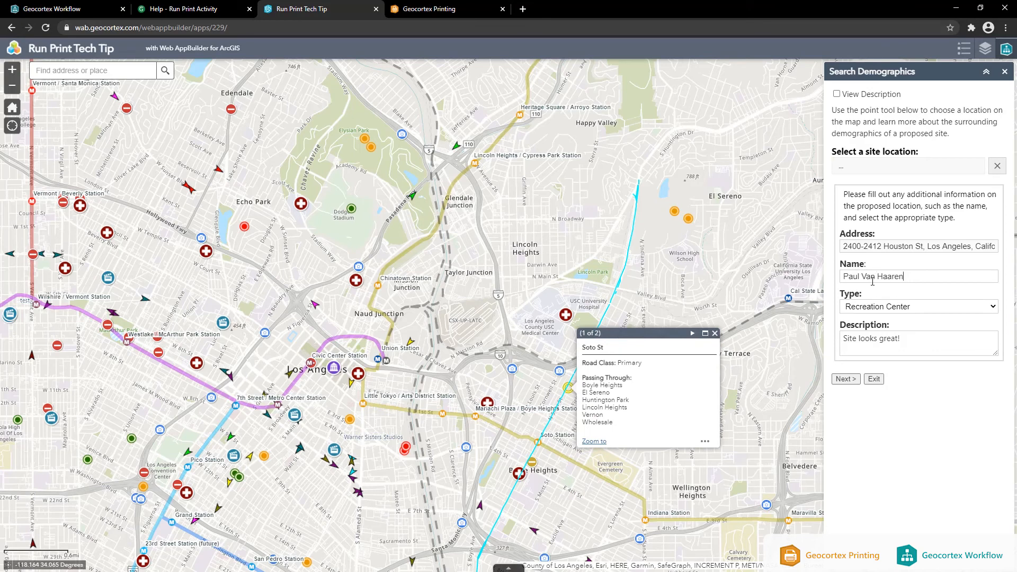
{"action": "left_click", "coordinate": [845, 380]}
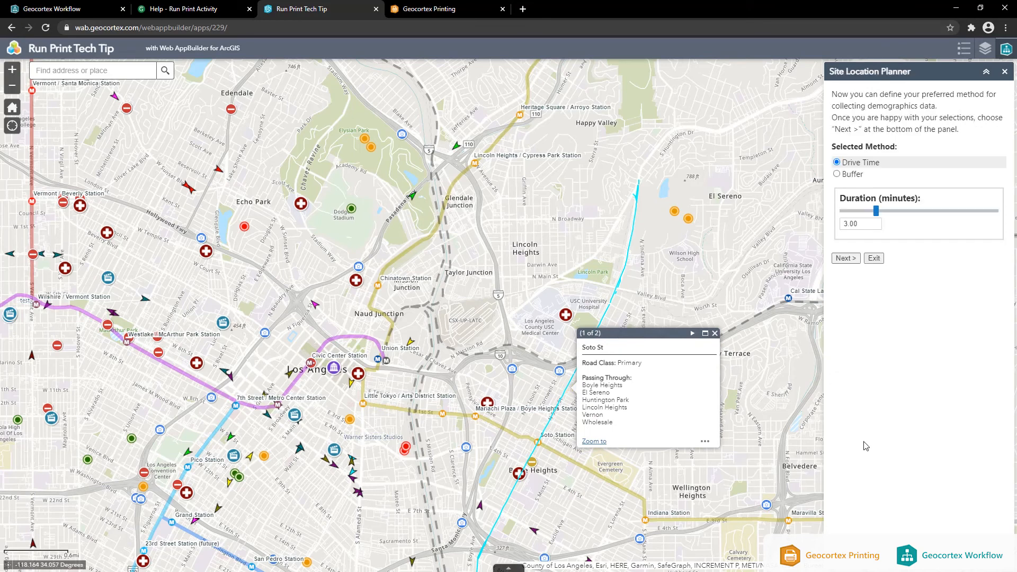
{"action": "left_click", "coordinate": [716, 334]}
{"action": "left_click", "coordinate": [852, 263]}
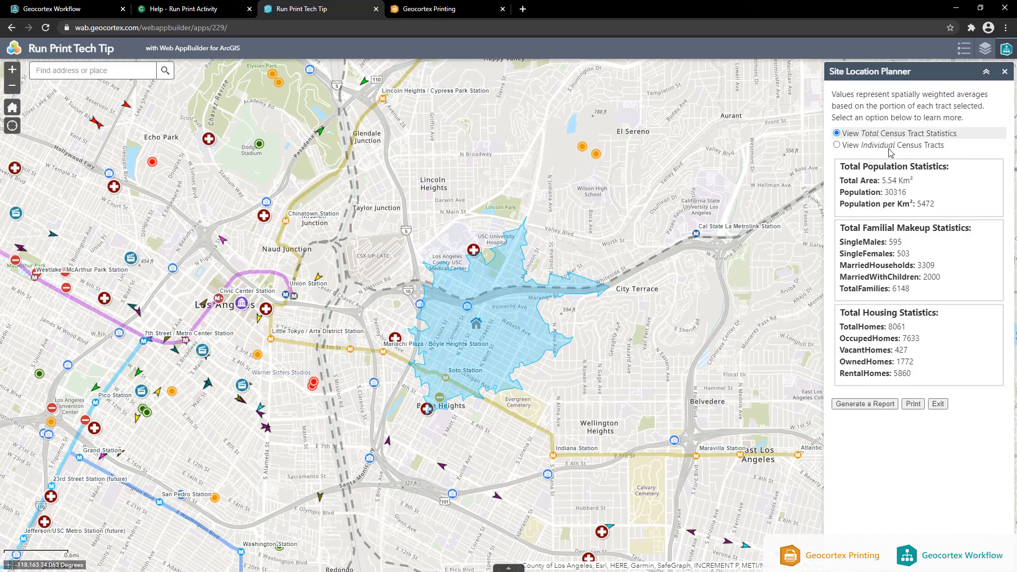
- Submit a print titled "Demographics for Site A" with the notes "These are some notes about this site"
{"action": "left_click", "coordinate": [913, 404]}
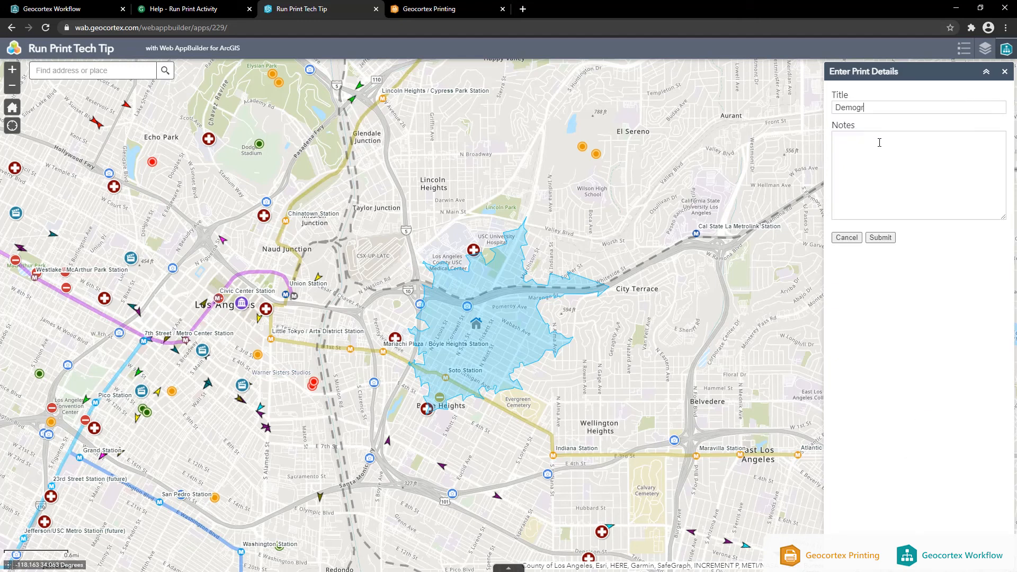
{"action": "type", "text": "for Site A"}
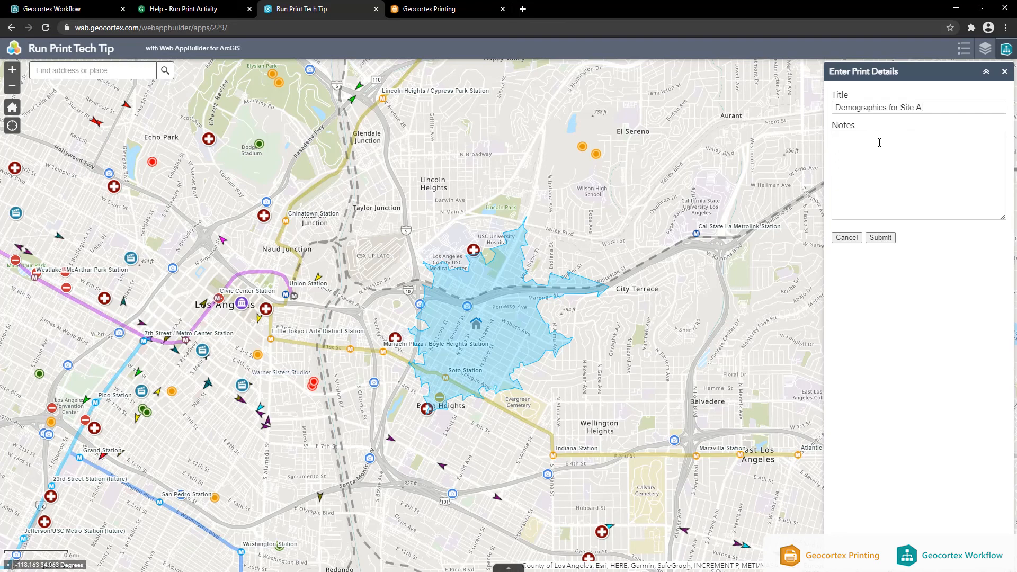
{"action": "left_click", "coordinate": [879, 142]}
{"action": "left_click", "coordinate": [880, 143]}
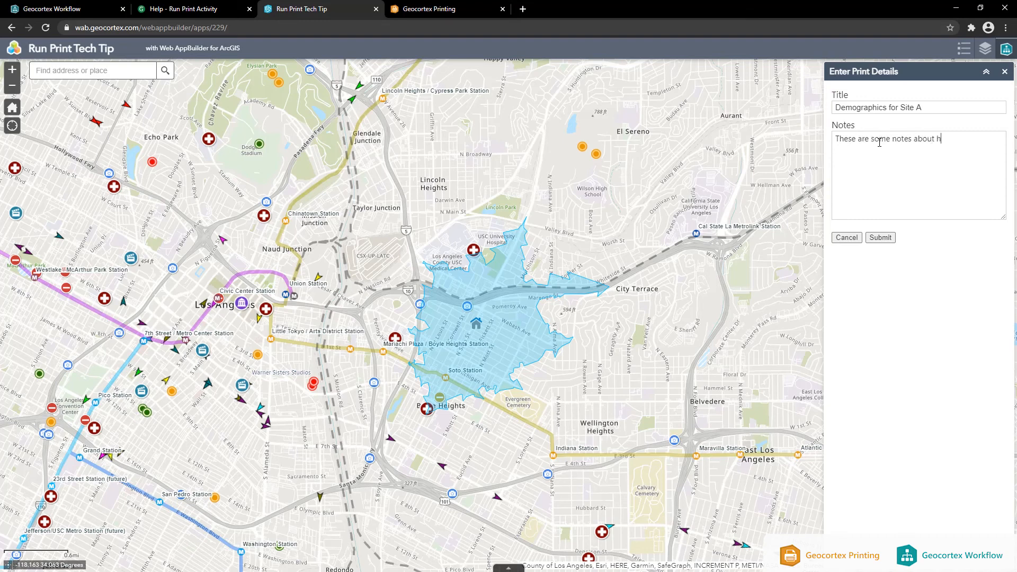
{"action": "left_click", "coordinate": [880, 238]}
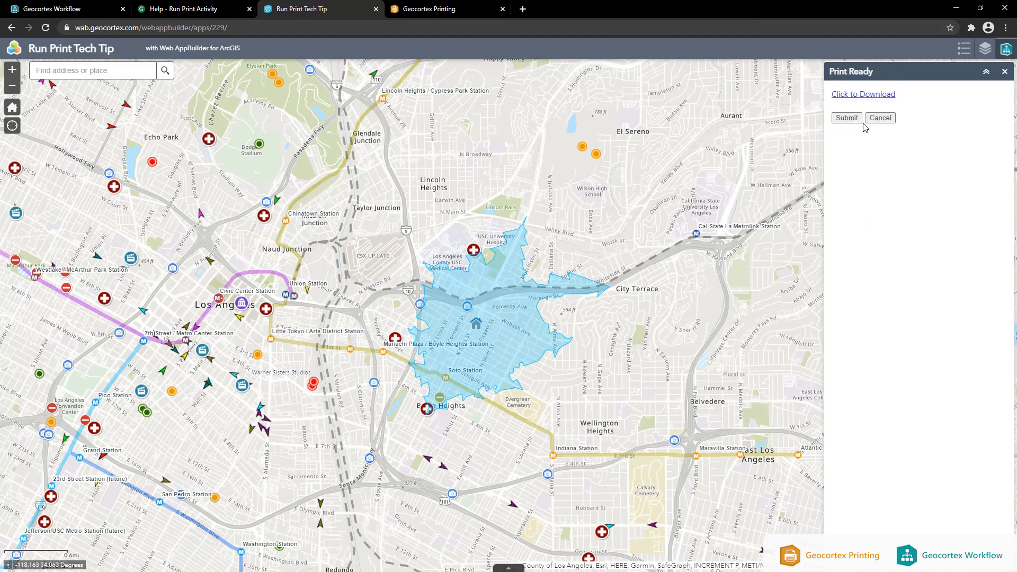
- Open the finished print from its download link, examine its title, name and notes, and close the document
{"action": "left_click", "coordinate": [860, 95]}
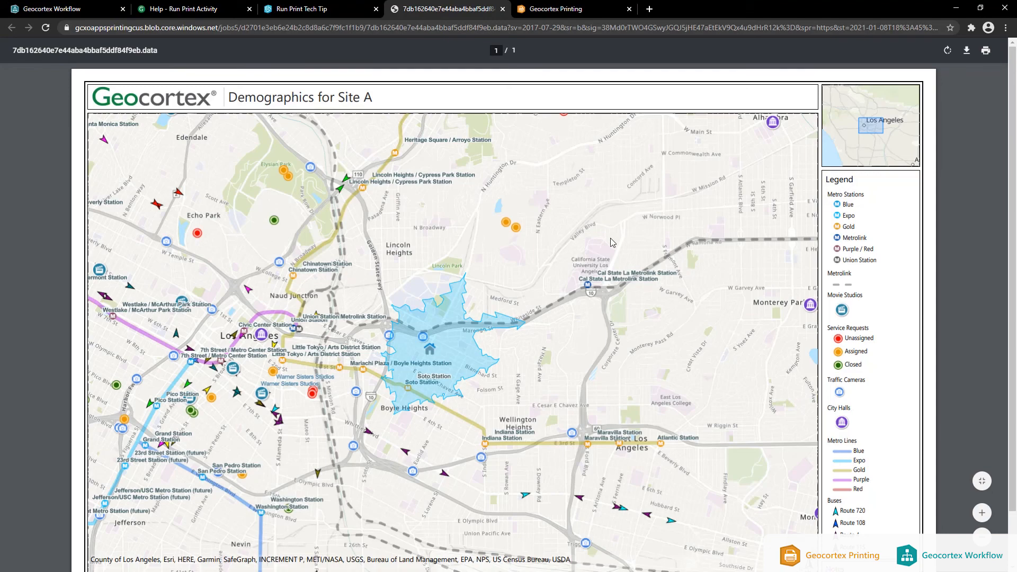
{"action": "scroll", "coordinate": [756, 211], "scroll_direction": "down", "scroll_amount": 1}
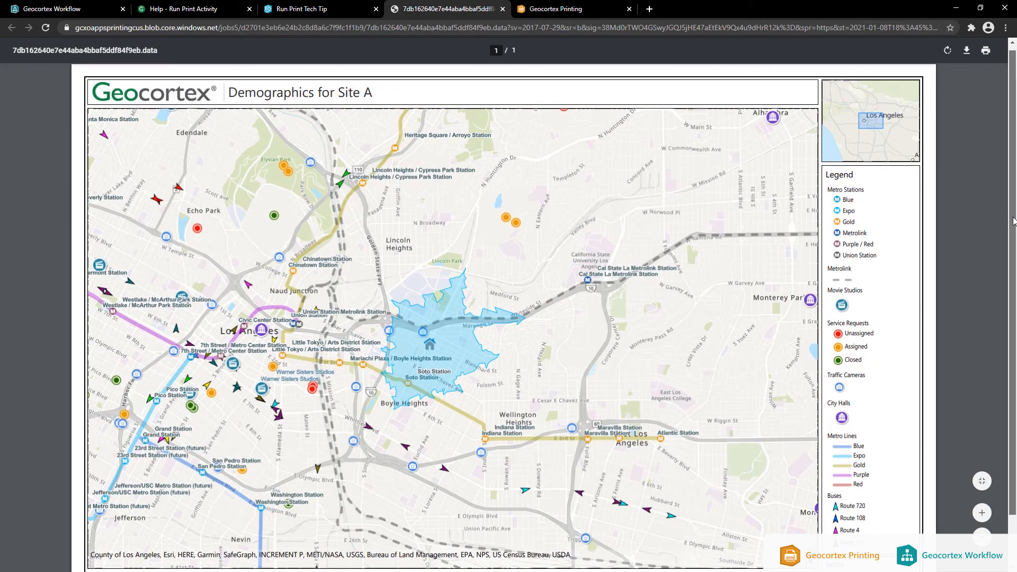
{"action": "scroll", "coordinate": [884, 191], "scroll_direction": "down", "scroll_amount": 1}
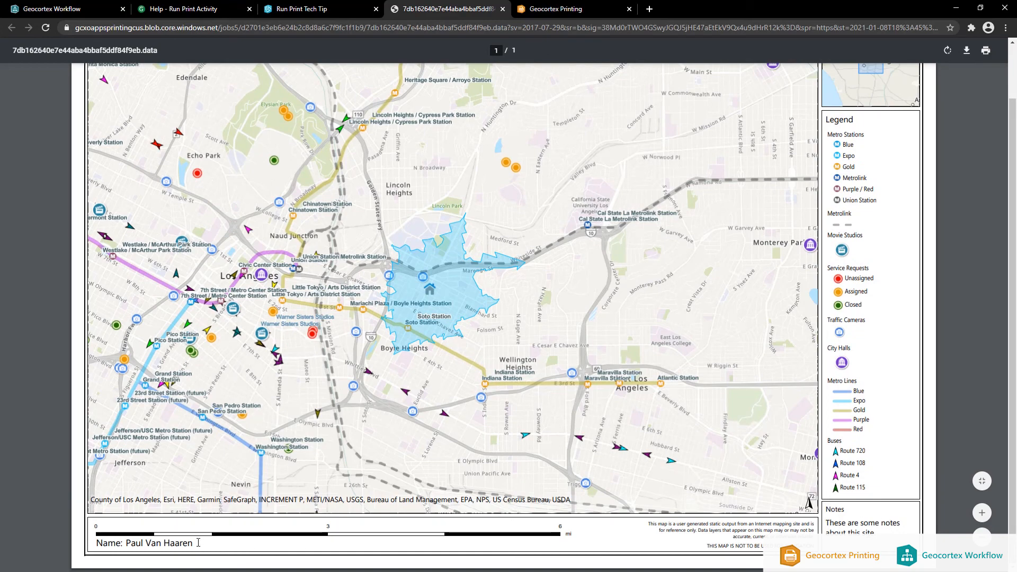
{"action": "left_click_drag", "start_coordinate": [174, 544], "coordinate": [136, 546]}
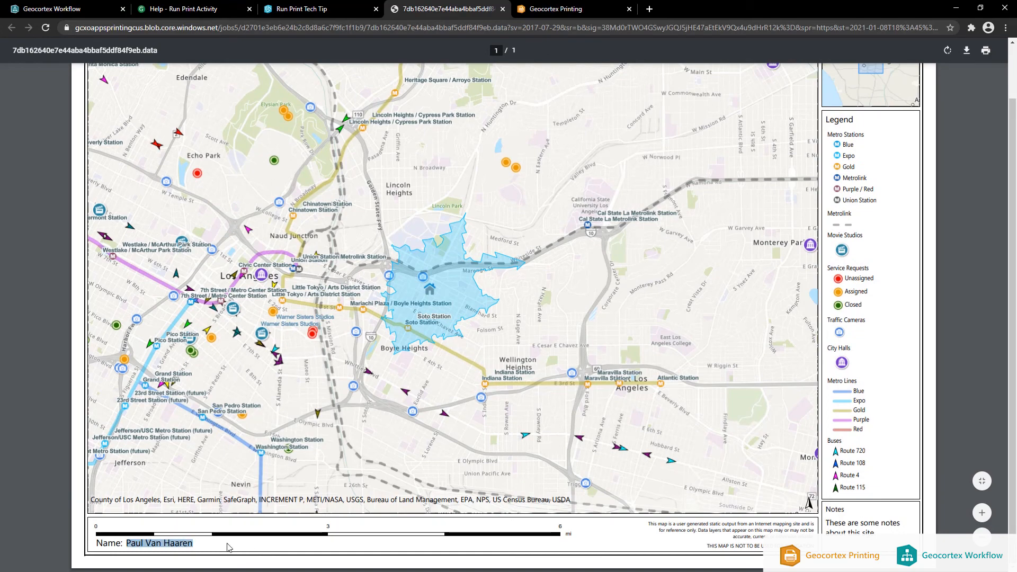
{"action": "scroll", "coordinate": [471, 91], "scroll_direction": "up", "scroll_amount": 1}
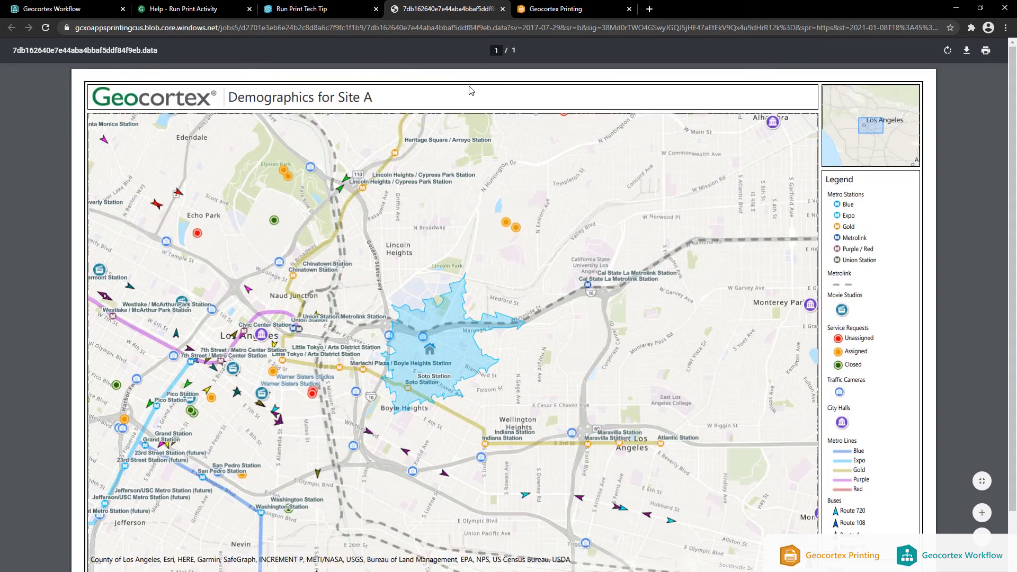
{"action": "left_click", "coordinate": [502, 9]}
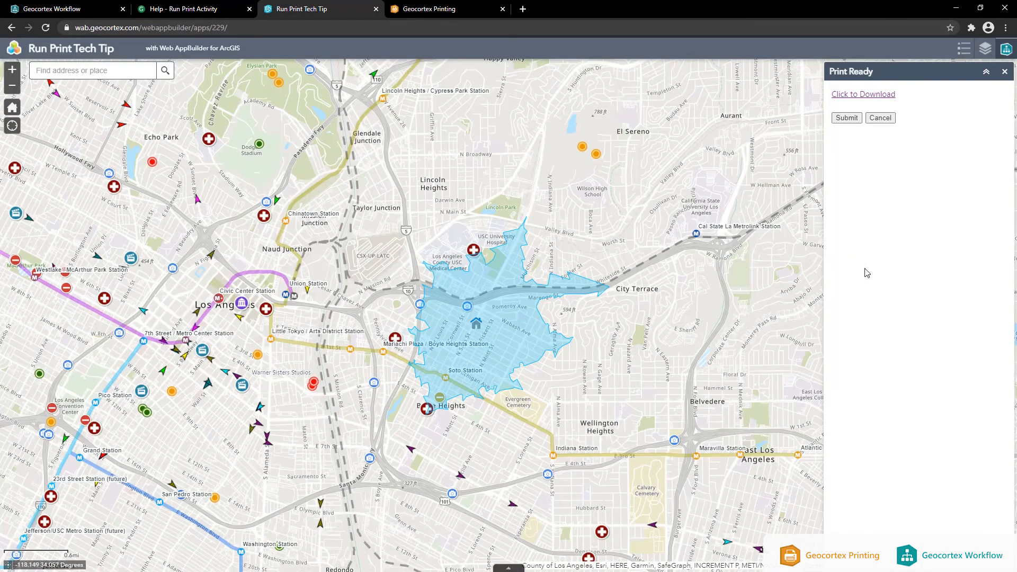